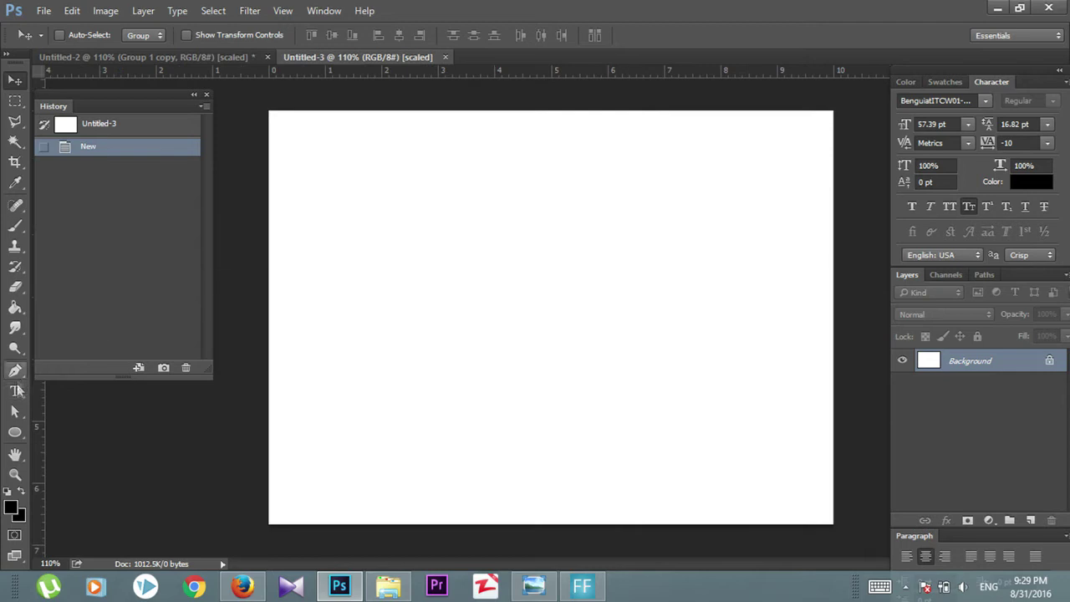
# - Add the text TRANGE to the blank canvas in the Benguiat bold font at 57.39 pt
pyautogui.click(16, 390)
pyautogui.click(397, 283)
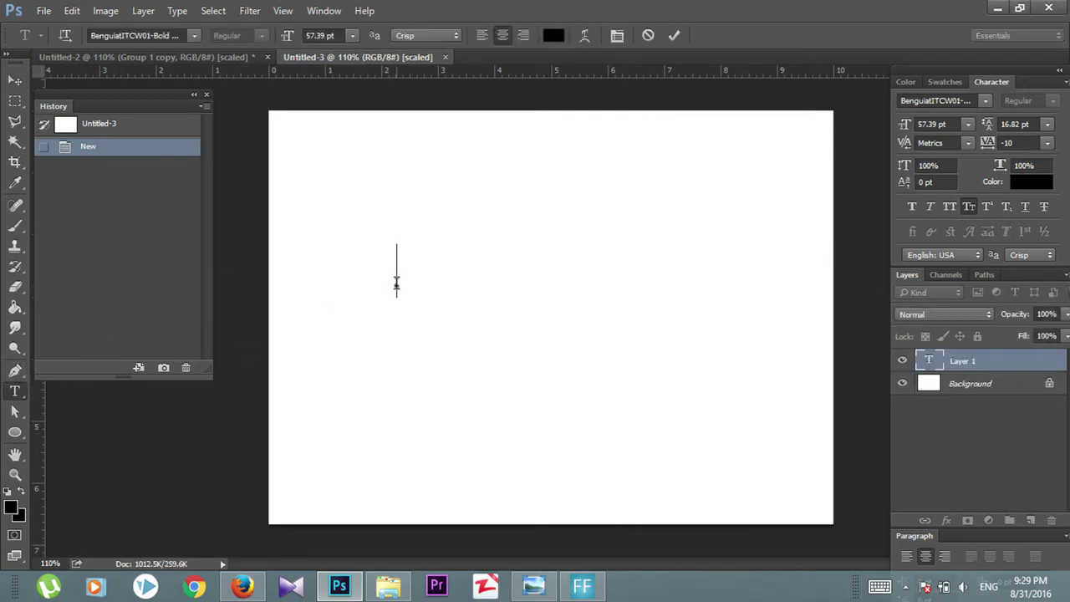
pyautogui.write('TRANGE')
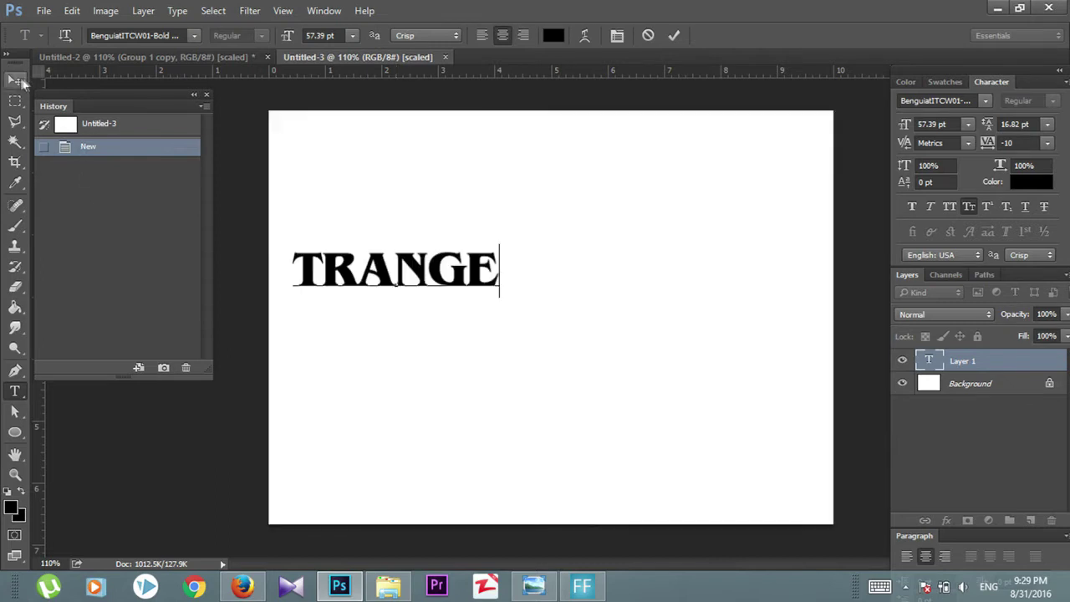
pyautogui.hotkey('ctrl', 'Return')
# - Enlarge the TRANGE text to about 78 pt and place it horizontally centred, slightly above the middle of the canvas
pyautogui.press('v')
pyautogui.moveTo(505, 229); pyautogui.dragTo(685, 204)
pyautogui.hotkey('ctrl', 't')
pyautogui.press('Return')
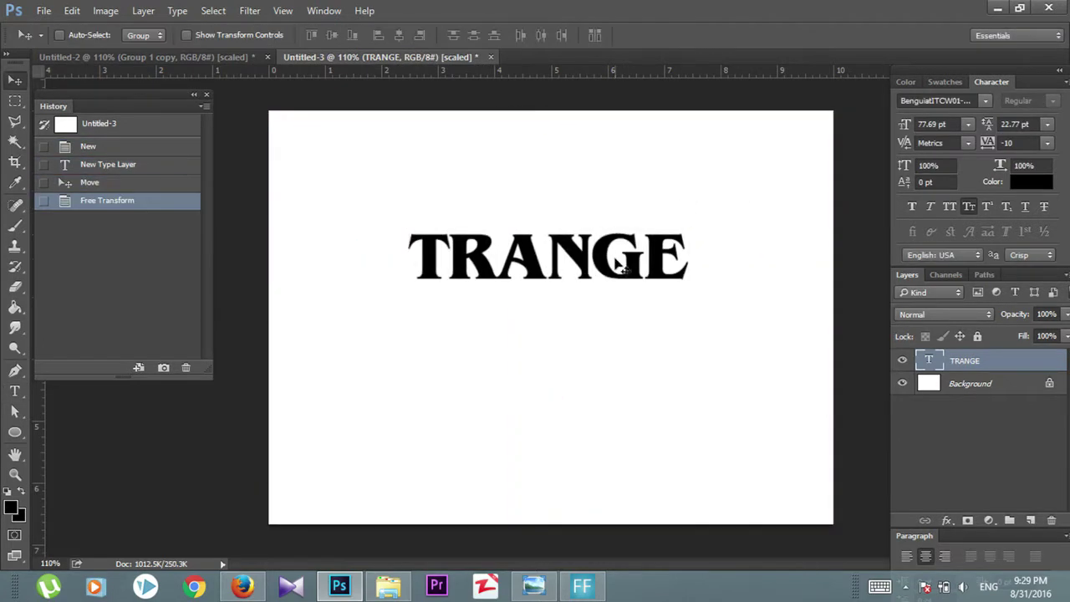
pyautogui.moveTo(586, 259)
pyautogui.mouseDown()
pyautogui.moveTo(600, 269)
pyautogui.moveTo(575, 276)
pyautogui.mouseUp()
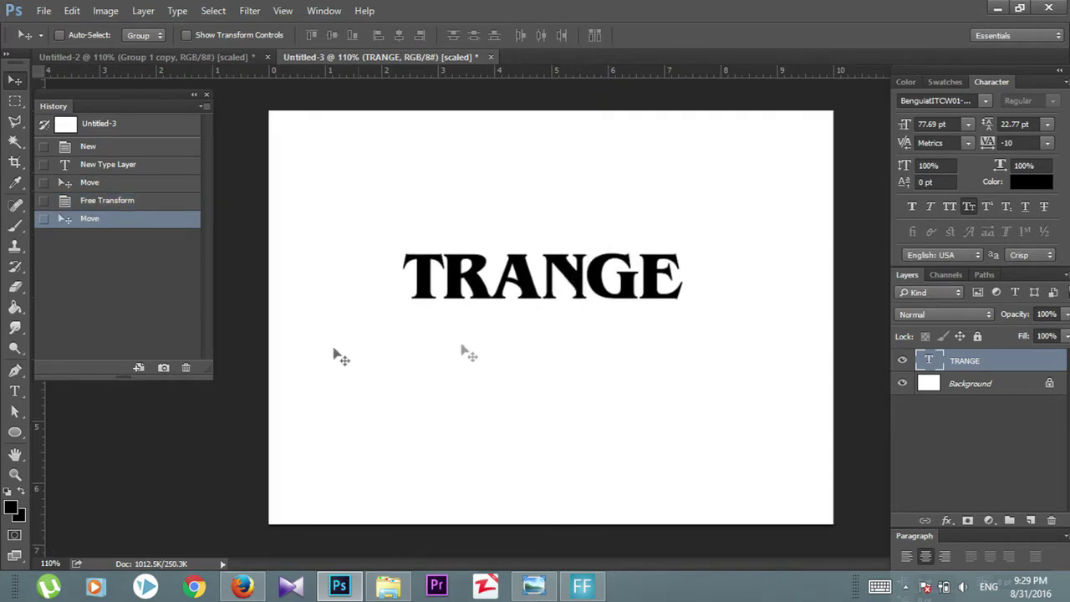
# - Add a separate text layer with the letter S and enlarge it to about 130 pt beside TRANGE
pyautogui.click(14, 390)
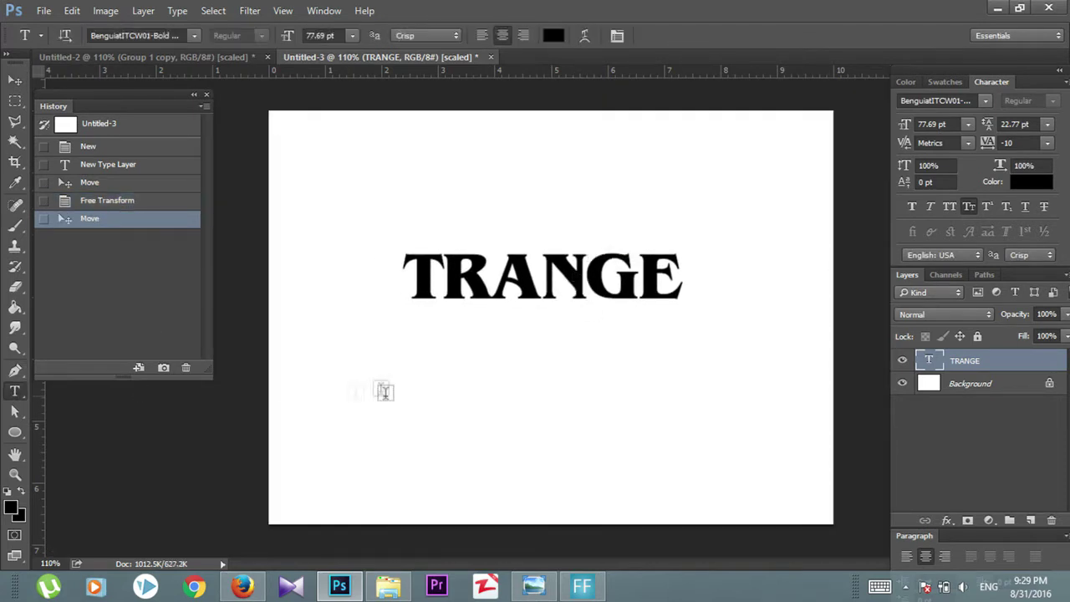
pyautogui.click(345, 371)
pyautogui.write('S')
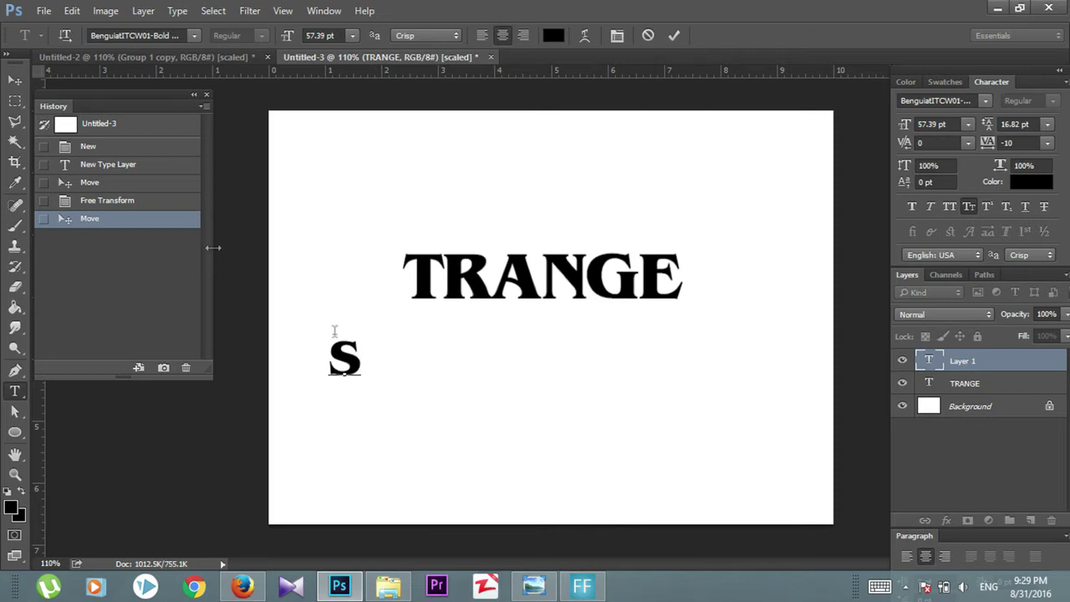
pyautogui.click(14, 80)
pyautogui.moveTo(374, 341); pyautogui.dragTo(408, 263)
pyautogui.hotkey('ctrl', 't')
pyautogui.press('Return')
# - Try a tracking of -25 on the TRANGE text and set it back to -10
pyautogui.press('t')
pyautogui.click(525, 284)
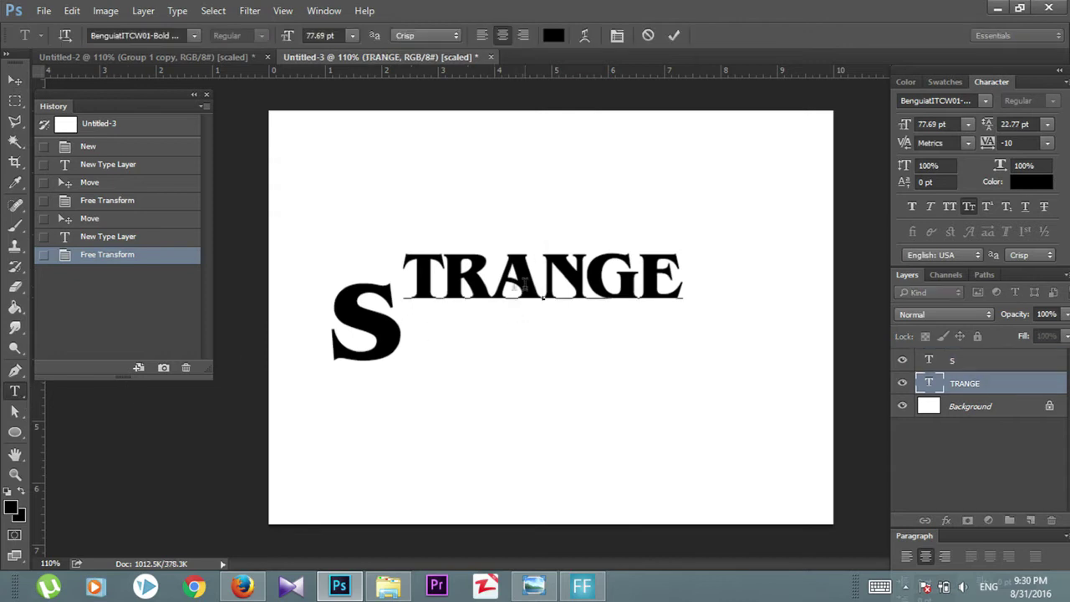
pyautogui.hotkey('ctrl', 'a')
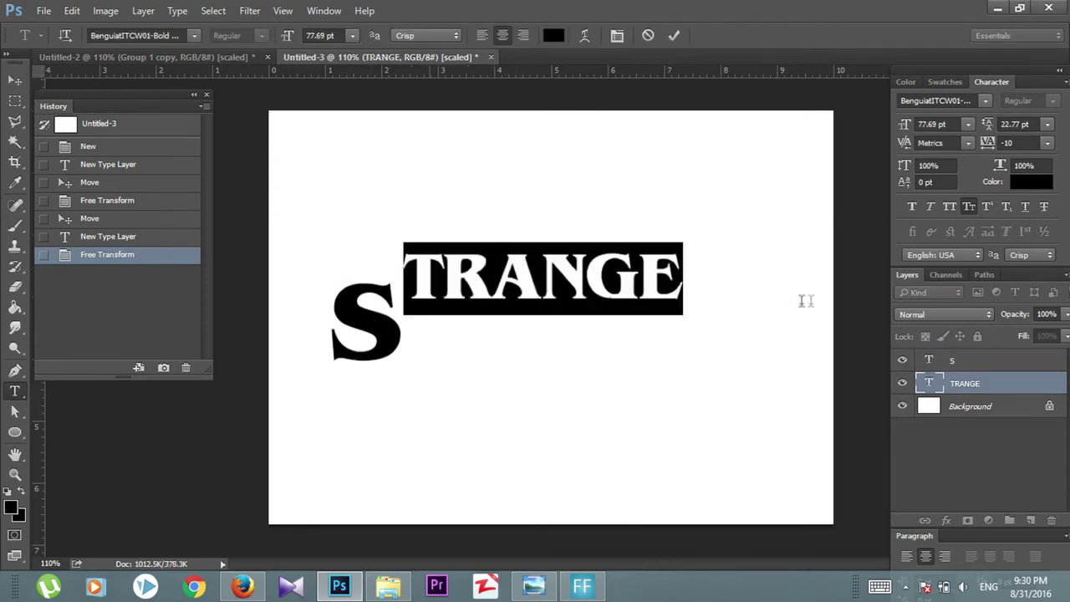
pyautogui.click(1048, 143)
pyautogui.click(1017, 215)
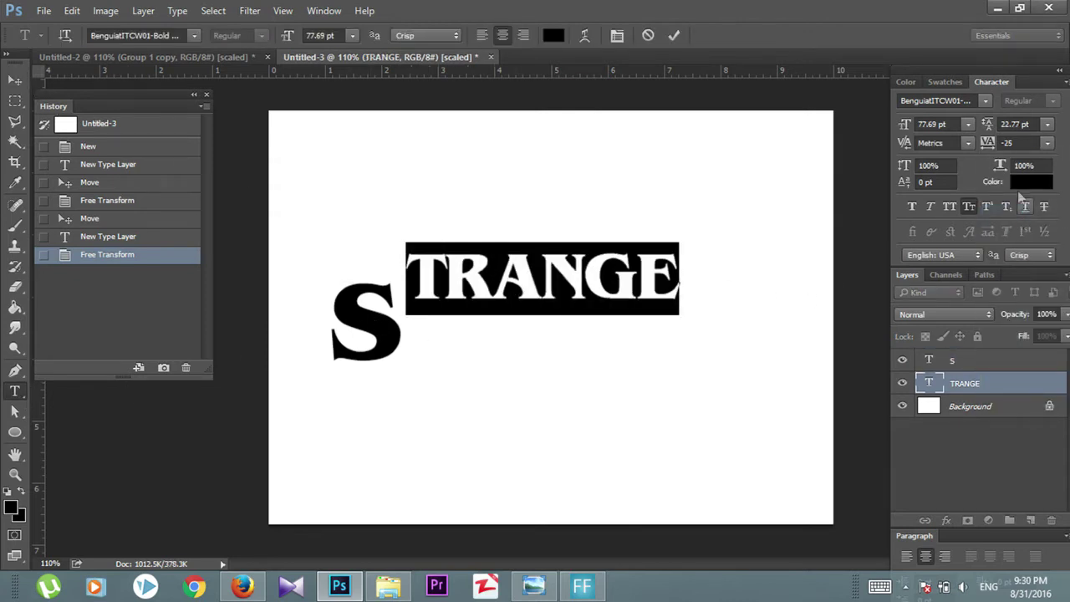
pyautogui.moveTo(997, 146); pyautogui.dragTo(992, 151)
pyautogui.write('-10')
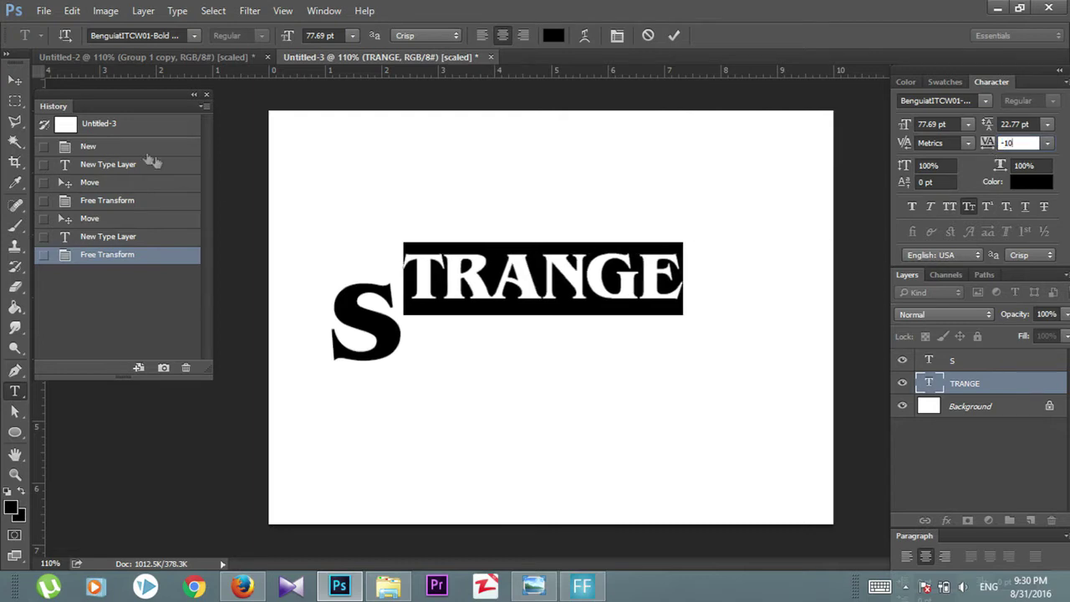
# - Move the S directly in front of TRANGE with their tops level and enlarge it to about 141 pt
pyautogui.click(14, 79)
pyautogui.click(965, 360)
pyautogui.moveTo(384, 334); pyautogui.dragTo(387, 304)
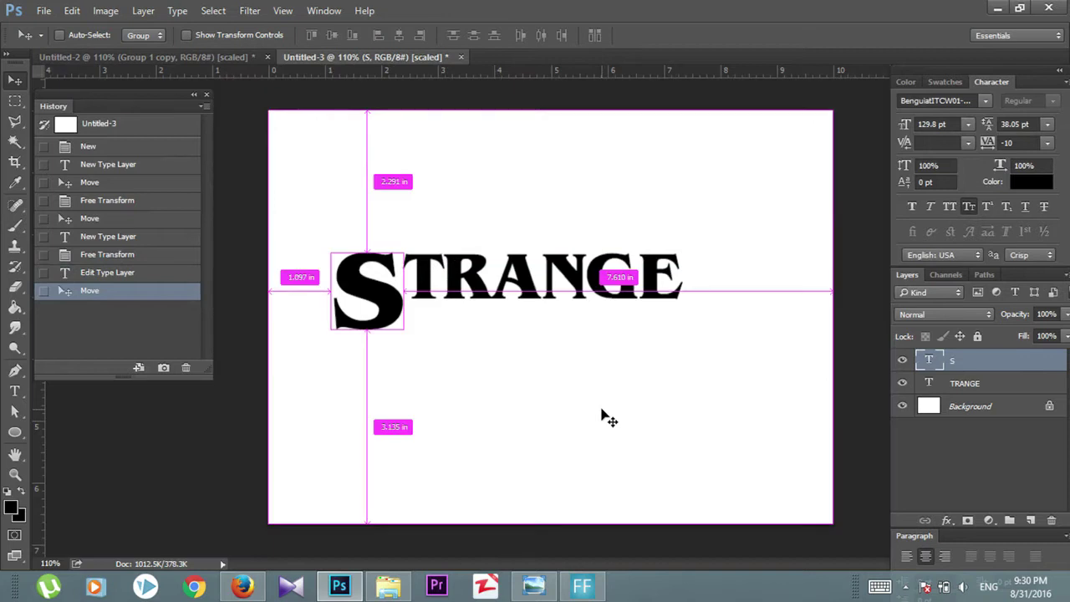
pyautogui.hotkey('ctrl', 't')
pyautogui.moveTo(402, 358); pyautogui.dragTo(413, 364)
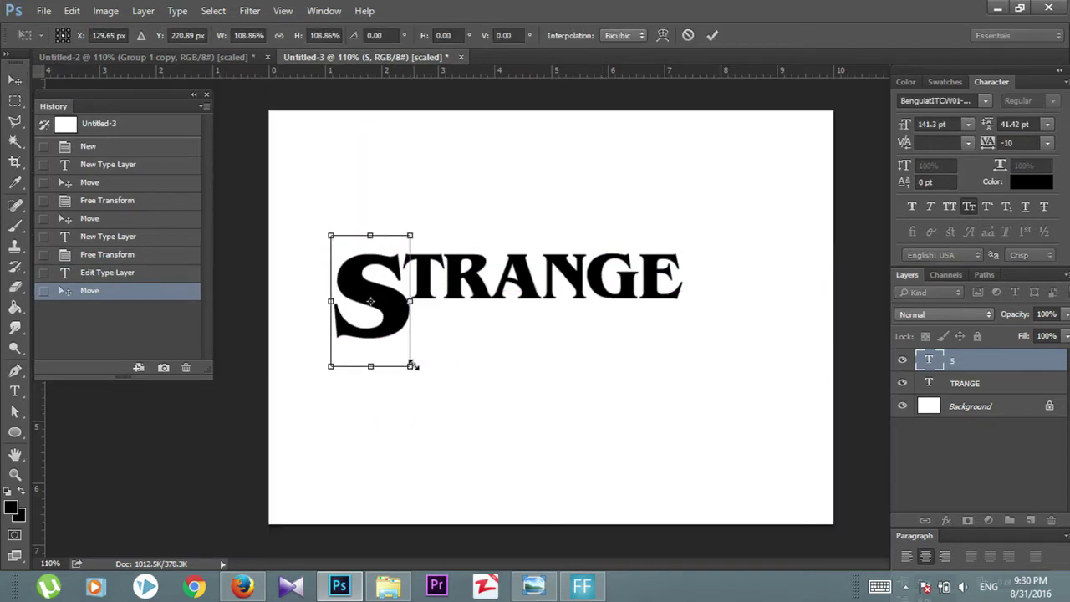
pyautogui.press('Return')
pyautogui.press('Down')
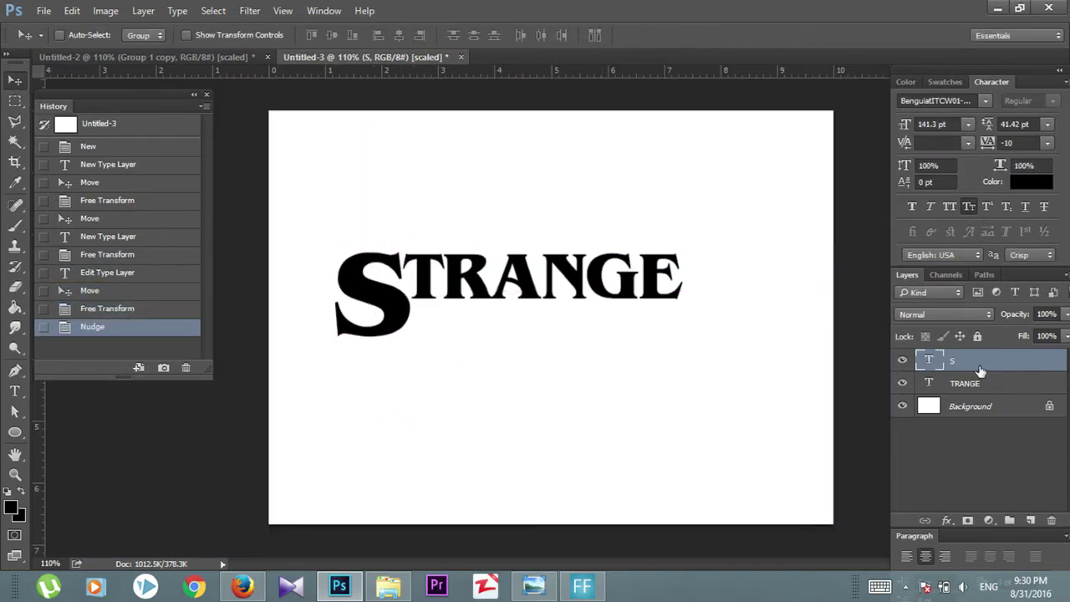
# - Duplicate the S layer, move the copy to the end of TRANGE and change its letter to R
pyautogui.moveTo(980, 370); pyautogui.dragTo(1031, 520)
pyautogui.moveTo(393, 307); pyautogui.dragTo(743, 308)
pyautogui.click(14, 398)
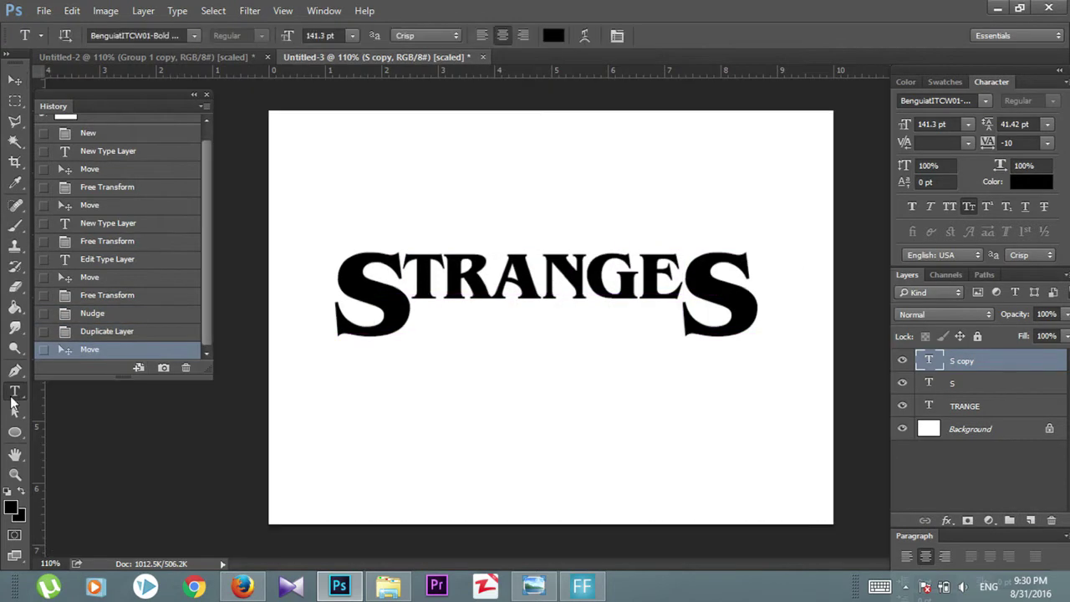
pyautogui.doubleClick(712, 266)
pyautogui.write('R')
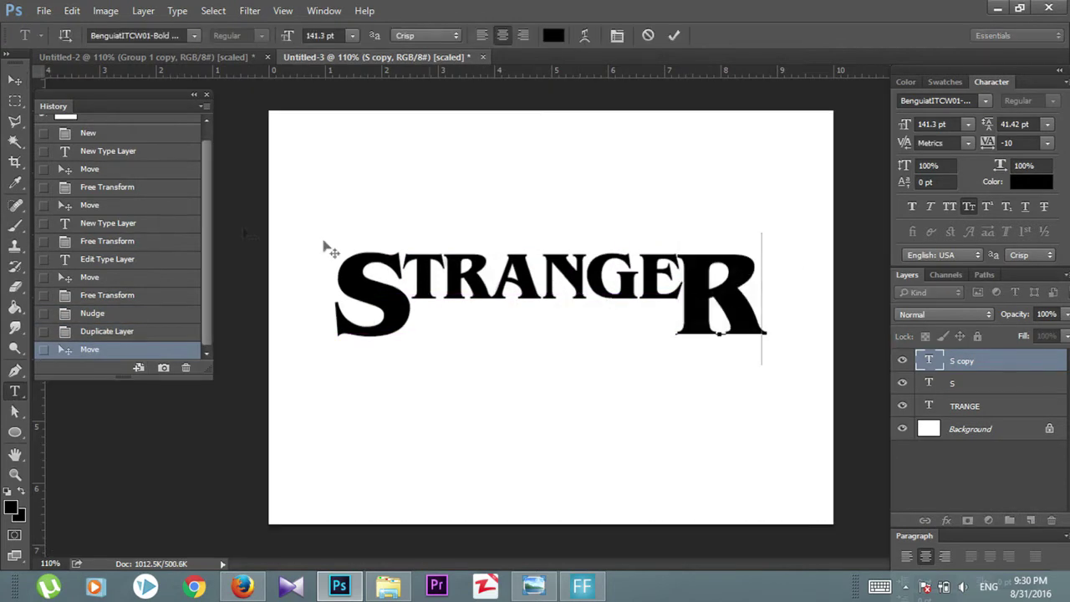
pyautogui.click(16, 82)
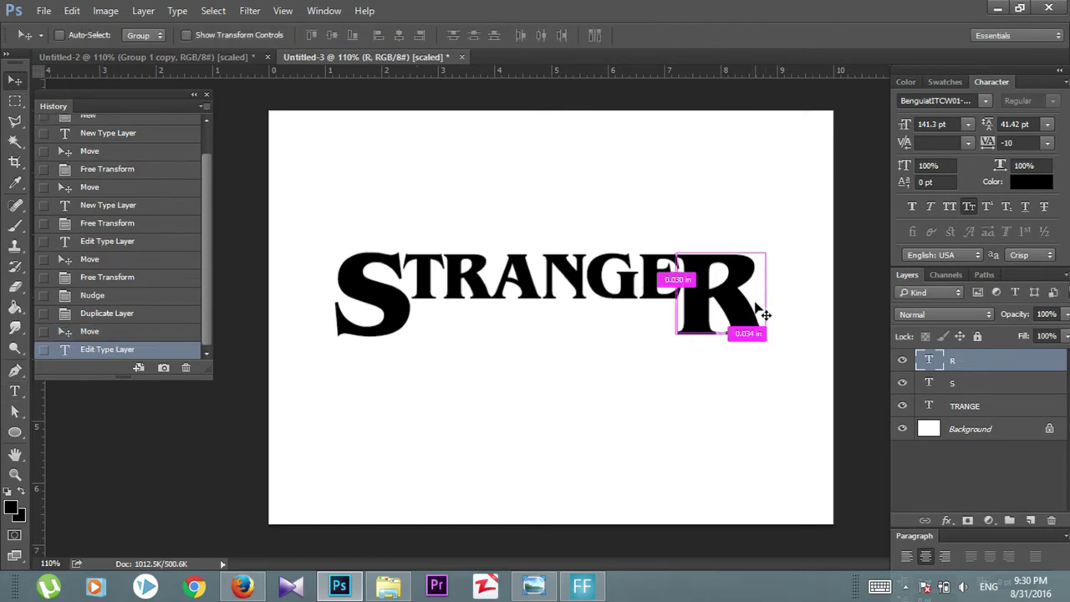
# - Scale the R down to about 115 pt and fit it against the E with its top level with TRANGE
pyautogui.hotkey('ctrl', 't')
pyautogui.moveTo(676, 232); pyautogui.dragTo(712, 255)
pyautogui.press('Return')
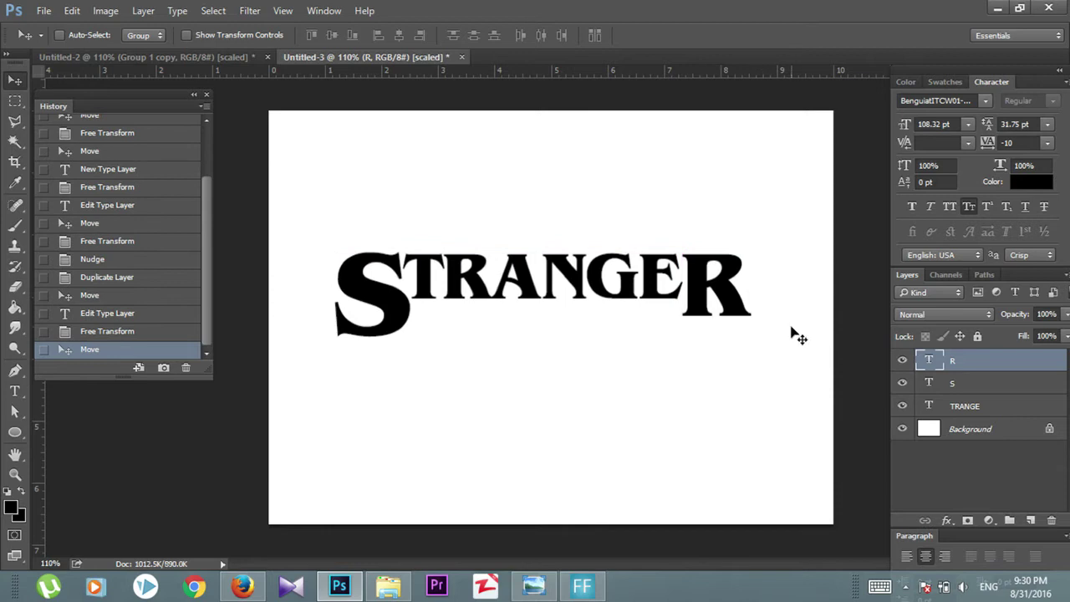
pyautogui.moveTo(786, 347); pyautogui.dragTo(758, 343)
pyautogui.hotkey('ctrl', 't')
pyautogui.press('Return')
pyautogui.moveTo(734, 303); pyautogui.dragTo(728, 297)
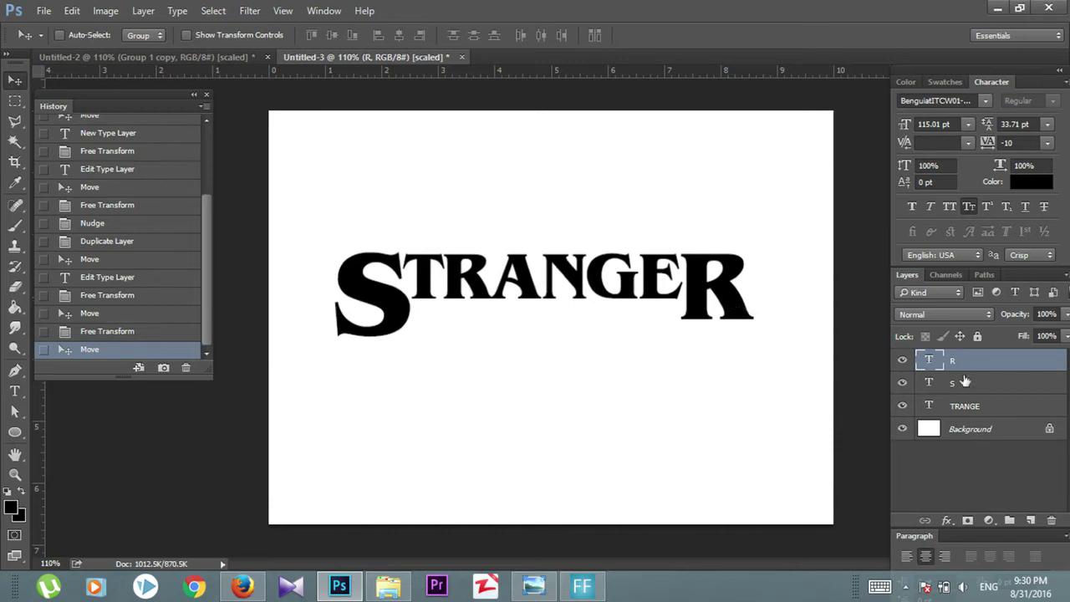
# - Set the font size of the S to 115 pt to match the R
pyautogui.click(15, 395)
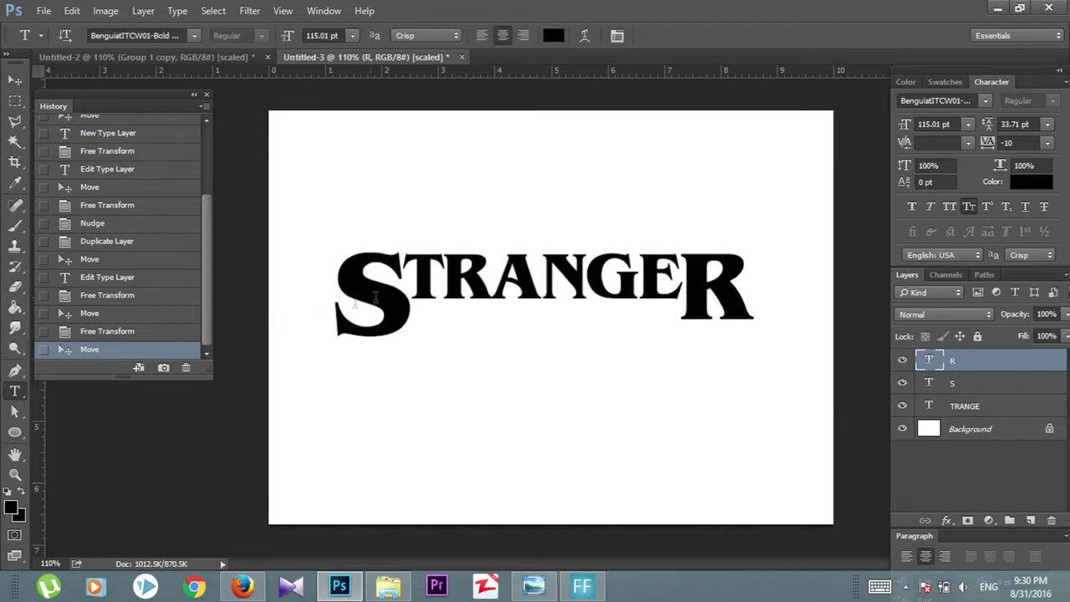
pyautogui.doubleClick(929, 383)
pyautogui.write('115.01')
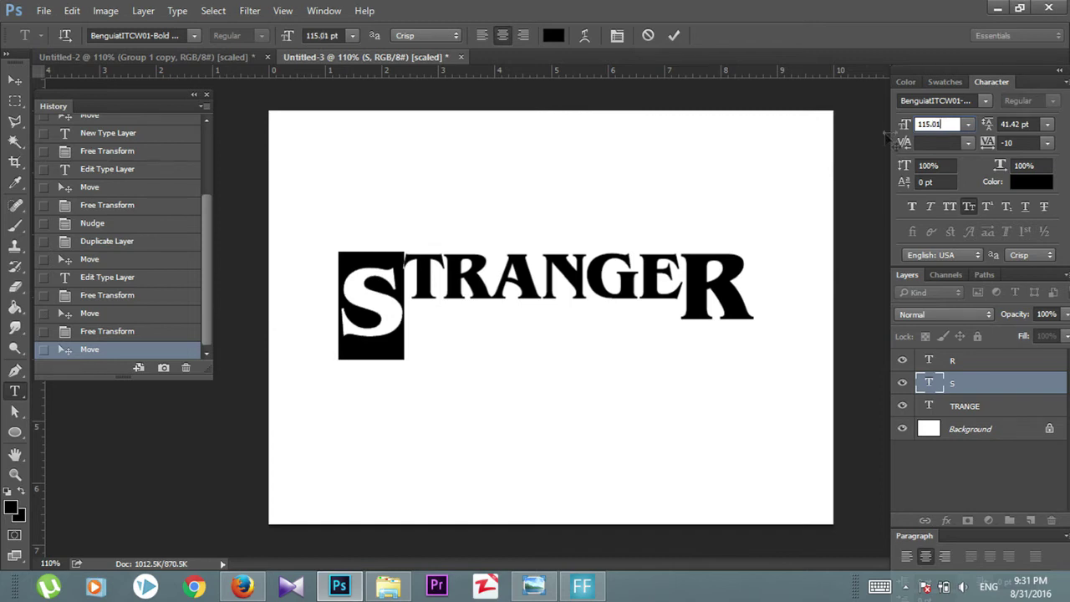
pyautogui.press('Return')
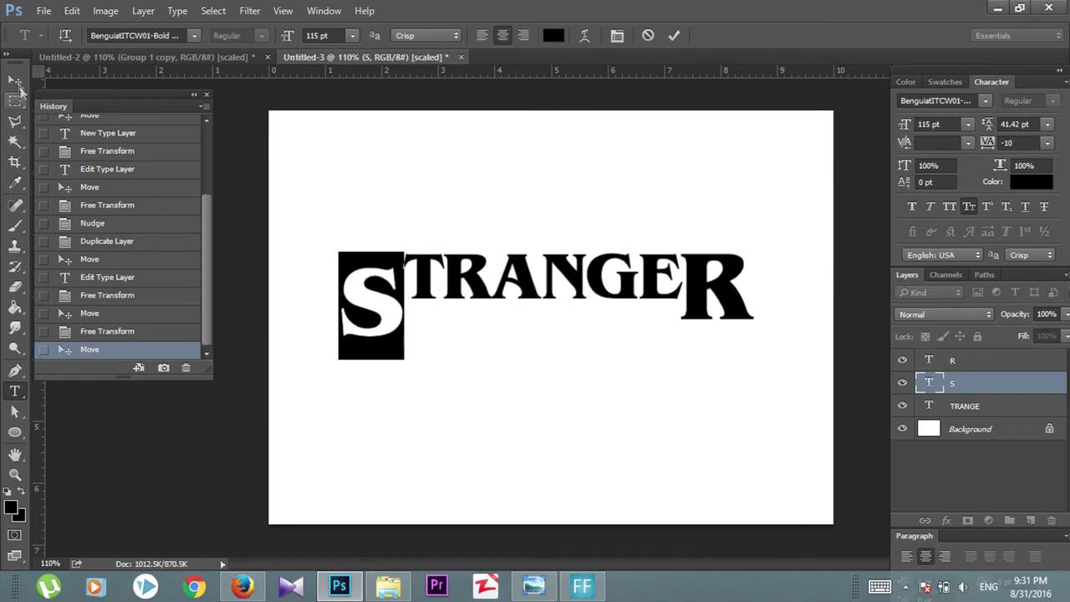
# - Move the S back against the T with its top level with the word, and nudge the R slightly towards the E
pyautogui.click(15, 80)
pyautogui.moveTo(363, 300); pyautogui.dragTo(365, 285)
pyautogui.press('Right')
pyautogui.press('Right')
pyautogui.press('Right')
pyautogui.press('Right')
pyautogui.press('Right')
pyautogui.press('Right')
pyautogui.press('Right')
pyautogui.press('Right')
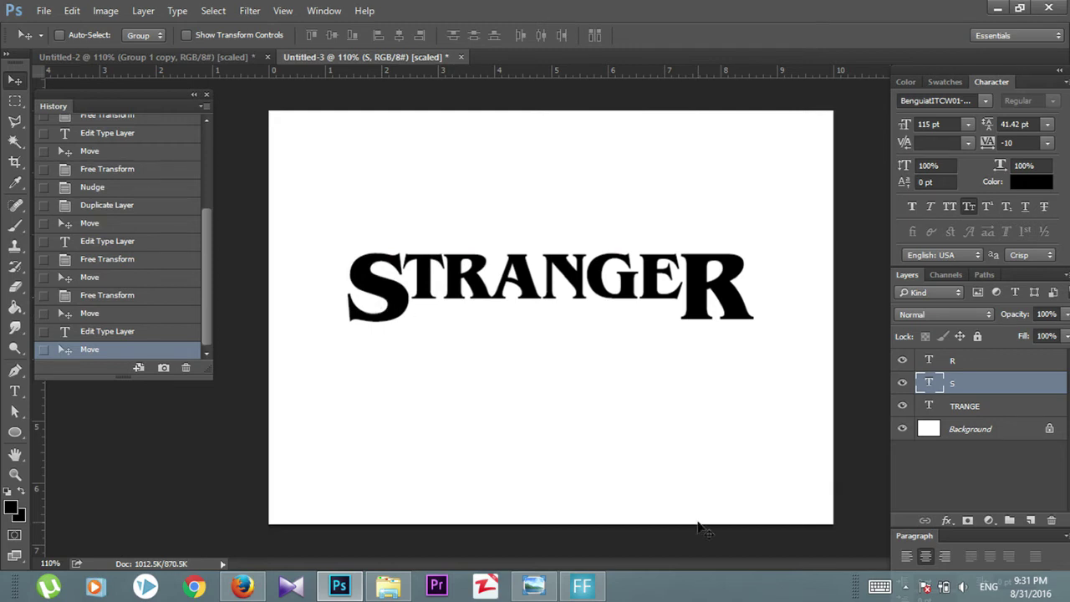
pyautogui.click(955, 363)
pyautogui.press('Left')
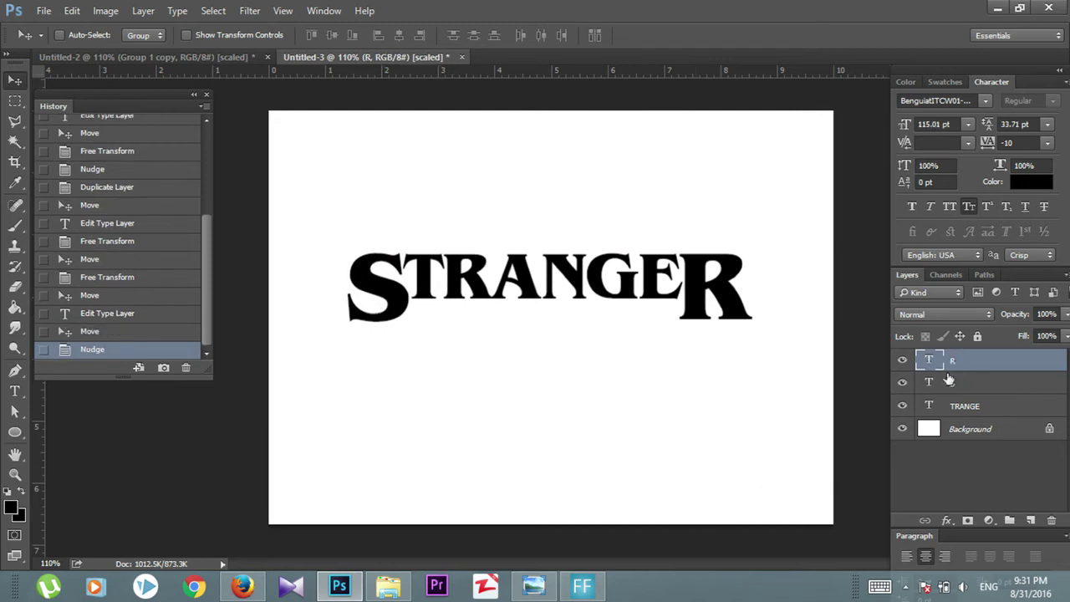
# - Add a new text layer reading THINGS below STRANGER at 57.39 pt
pyautogui.click(15, 390)
pyautogui.click(464, 414)
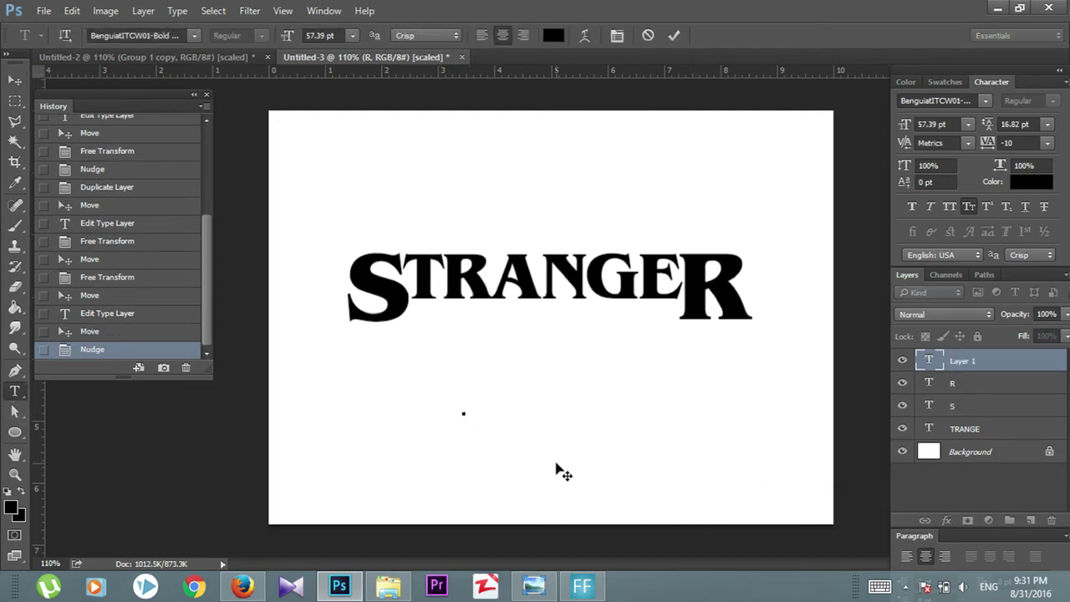
pyautogui.write('THINGS')
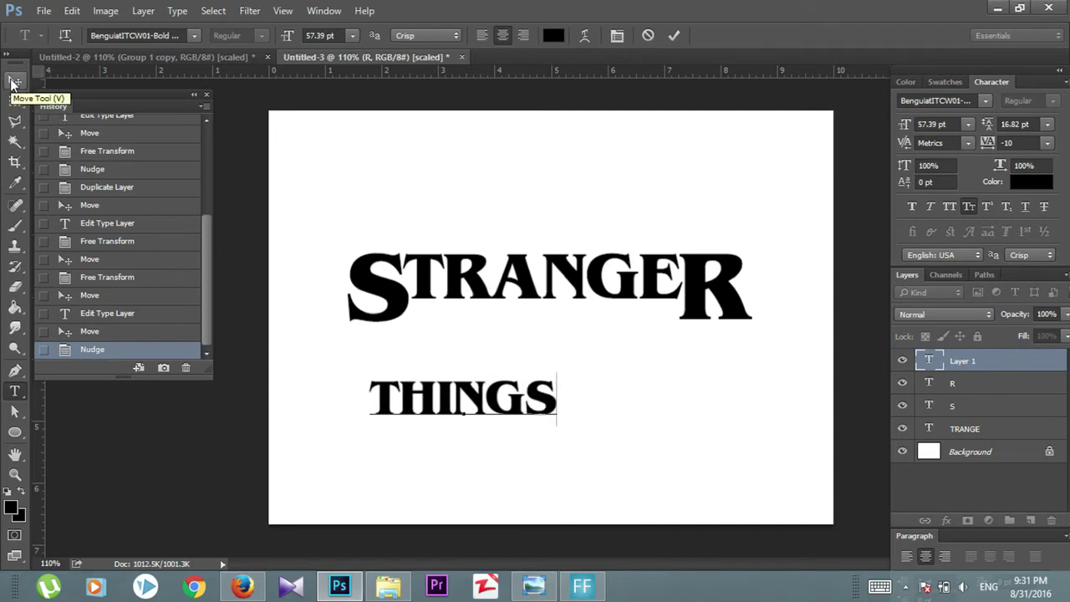
pyautogui.click(13, 81)
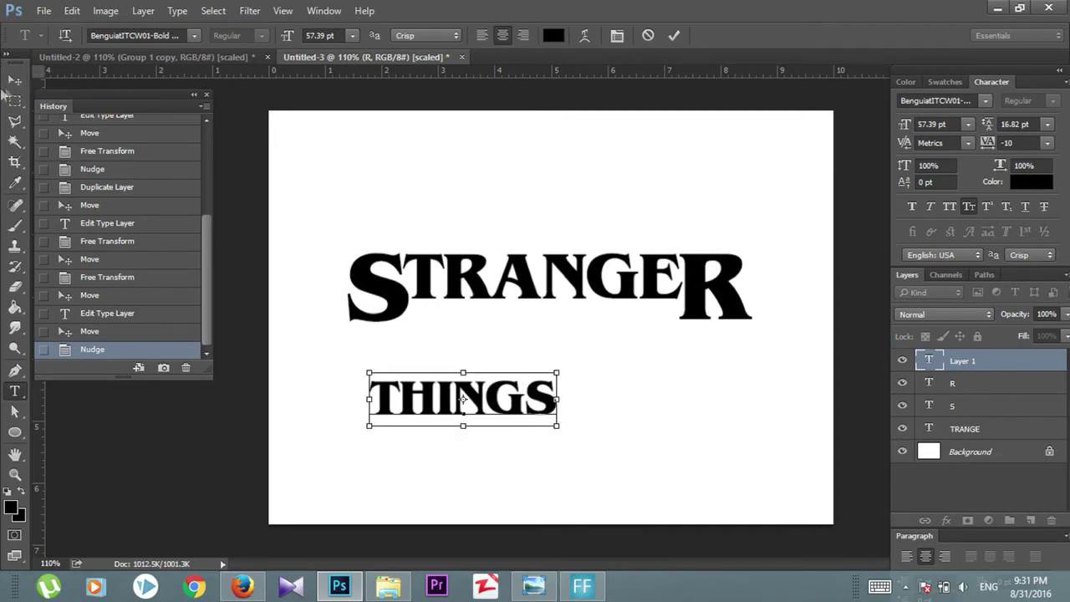
# - Enlarge THINGS to about 80 pt and fit it beneath TRANGE, between the large S and R
pyautogui.hotkey('ctrl', 't')
pyautogui.moveTo(568, 434); pyautogui.dragTo(643, 457)
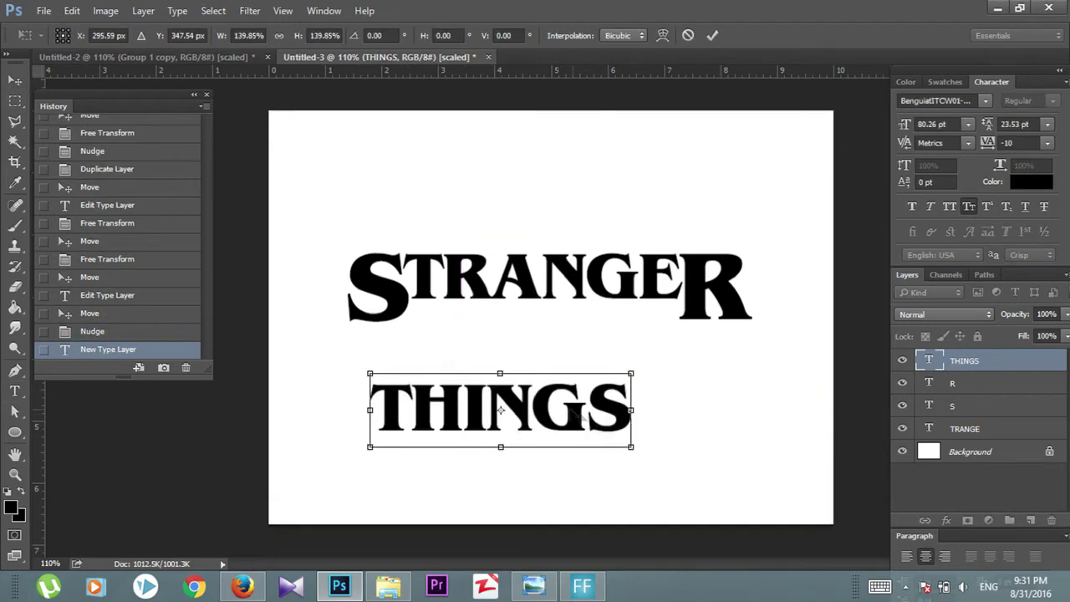
pyautogui.moveTo(576, 416); pyautogui.dragTo(616, 341)
pyautogui.press('Return')
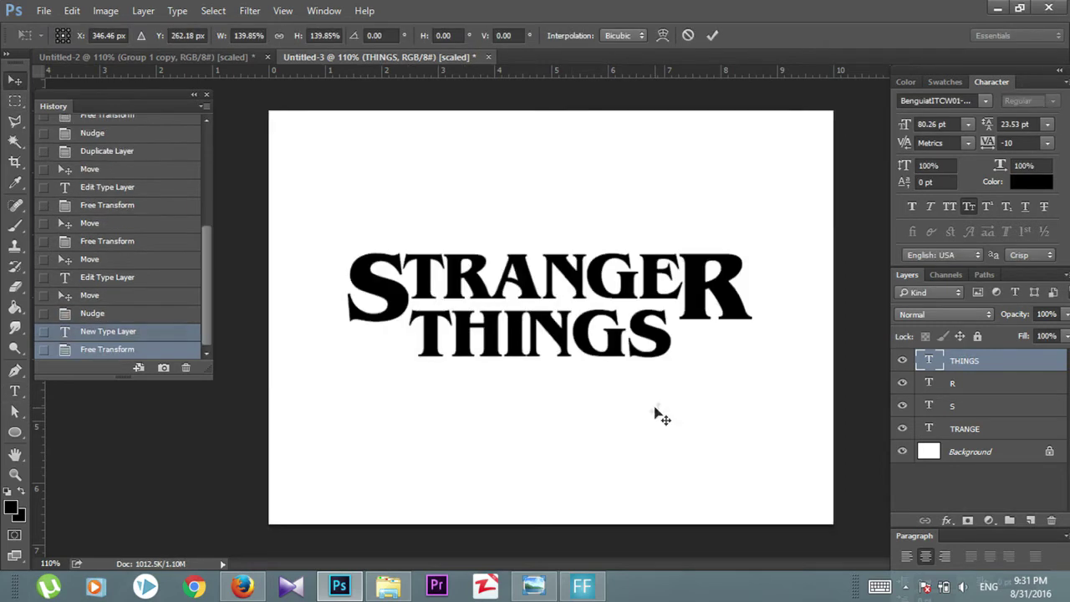
pyautogui.press('Up')
pyautogui.press('Up')
pyautogui.press('Up')
pyautogui.press('Right')
pyautogui.press('Right')
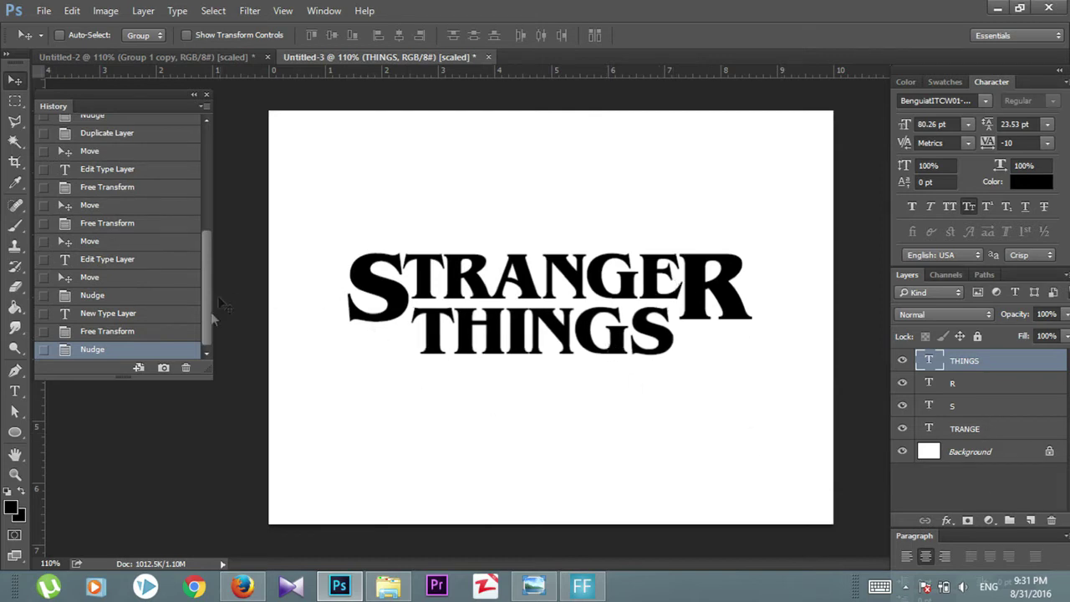
# - Place vertical guides at the outer edges of the S and the R
pyautogui.moveTo(39, 431); pyautogui.dragTo(349, 413)
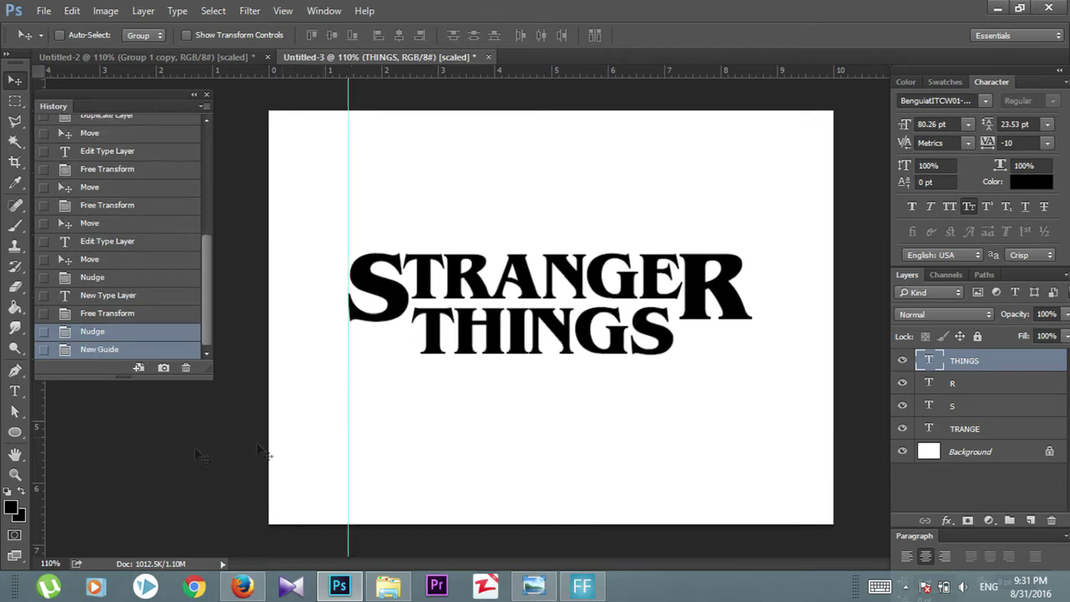
pyautogui.moveTo(38, 439); pyautogui.dragTo(752, 434)
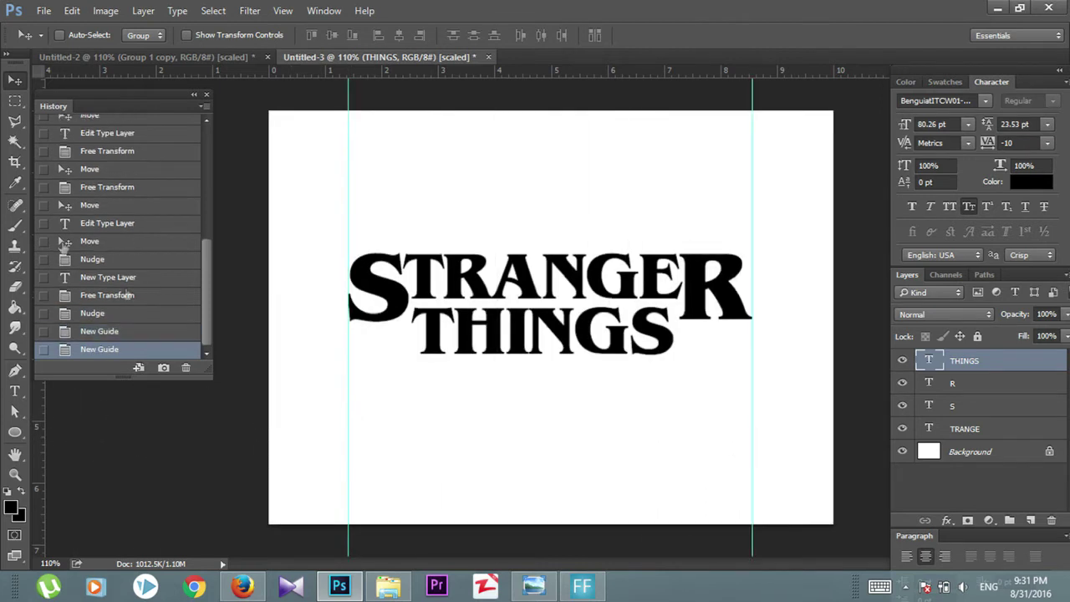
# - Create a thin black bar on a new layer just above STRANGER, spanning the two vertical guides
pyautogui.click(20, 101)
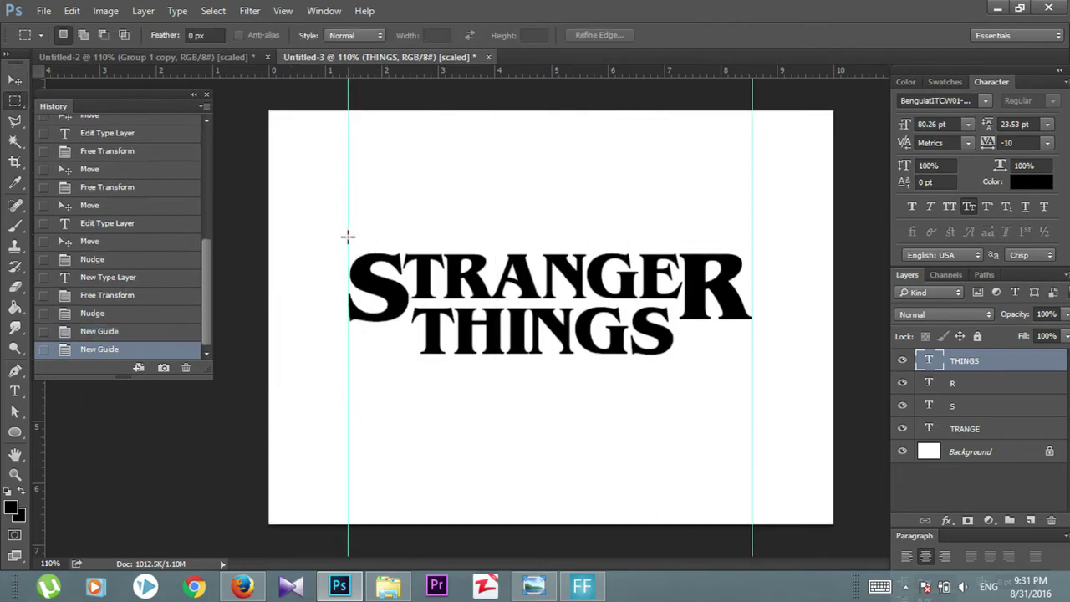
pyautogui.moveTo(347, 242); pyautogui.dragTo(750, 244)
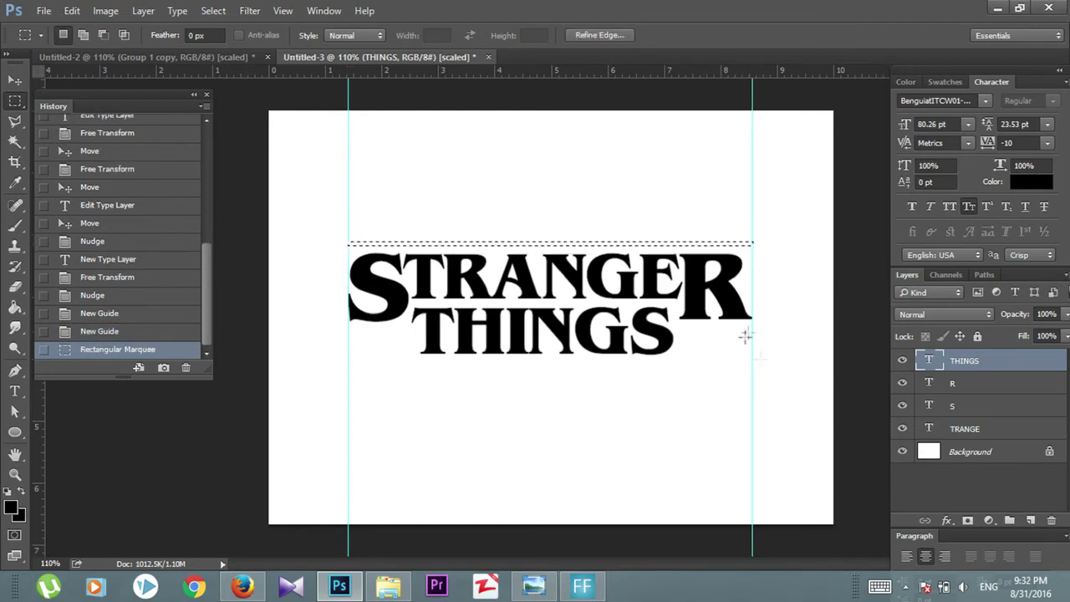
pyautogui.click(1030, 520)
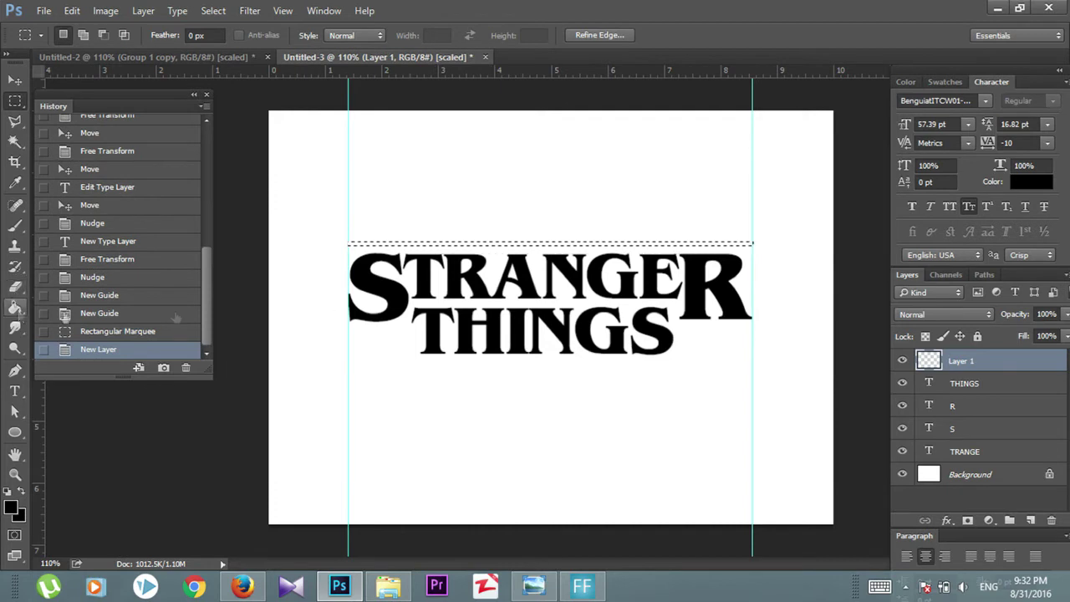
pyautogui.click(15, 307)
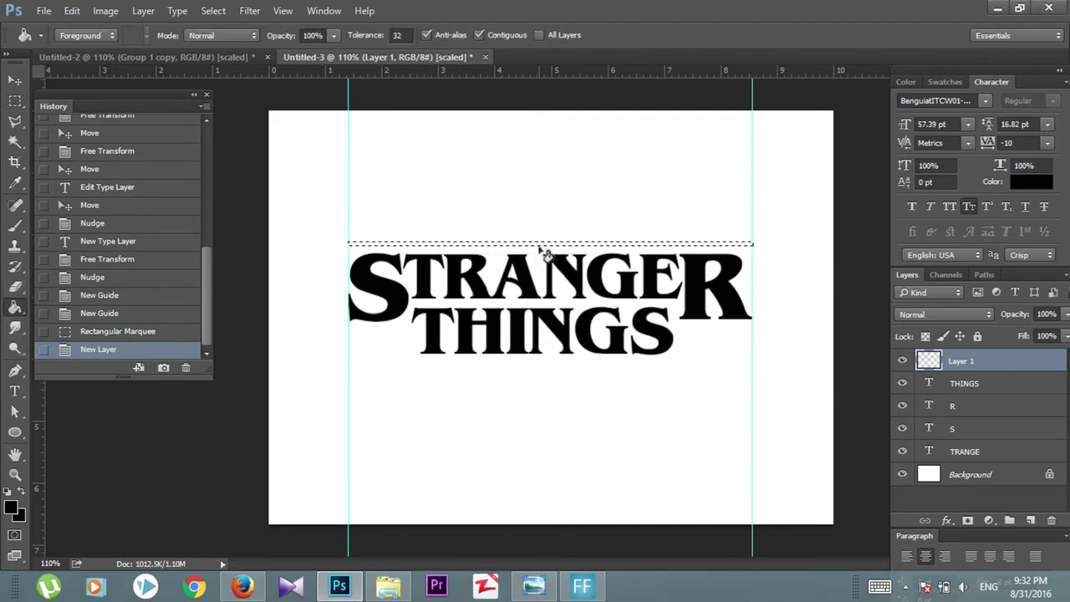
pyautogui.click(529, 243)
pyautogui.hotkey('ctrl', 'd')
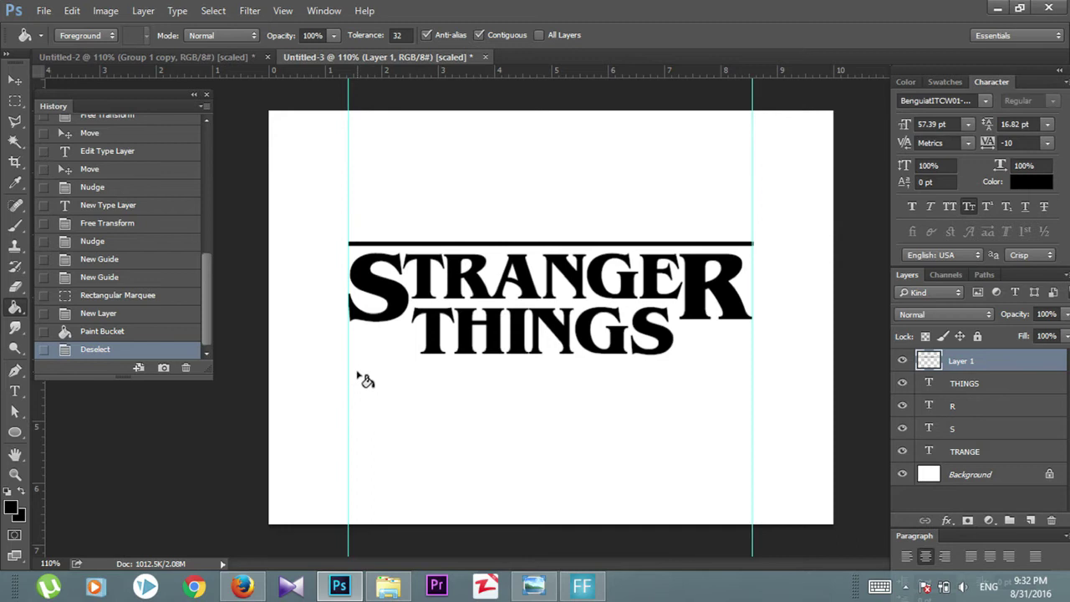
# - Create a short black bar on a new layer beneath the S, running from the guide to THINGS
pyautogui.click(18, 100)
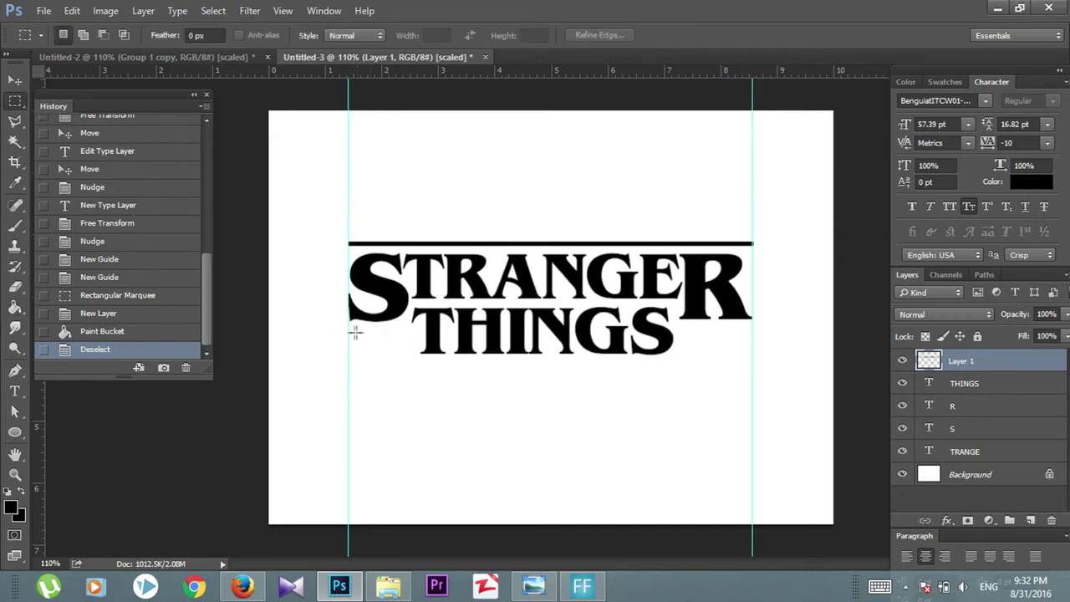
pyautogui.moveTo(348, 329); pyautogui.dragTo(412, 332)
pyautogui.click(1030, 520)
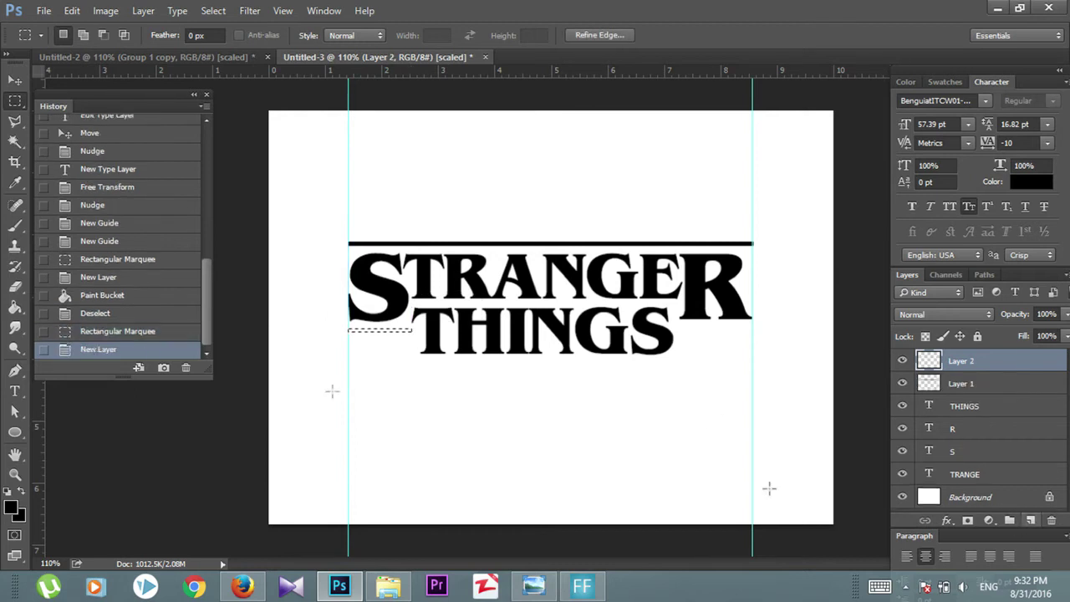
pyautogui.click(14, 307)
pyautogui.click(377, 337)
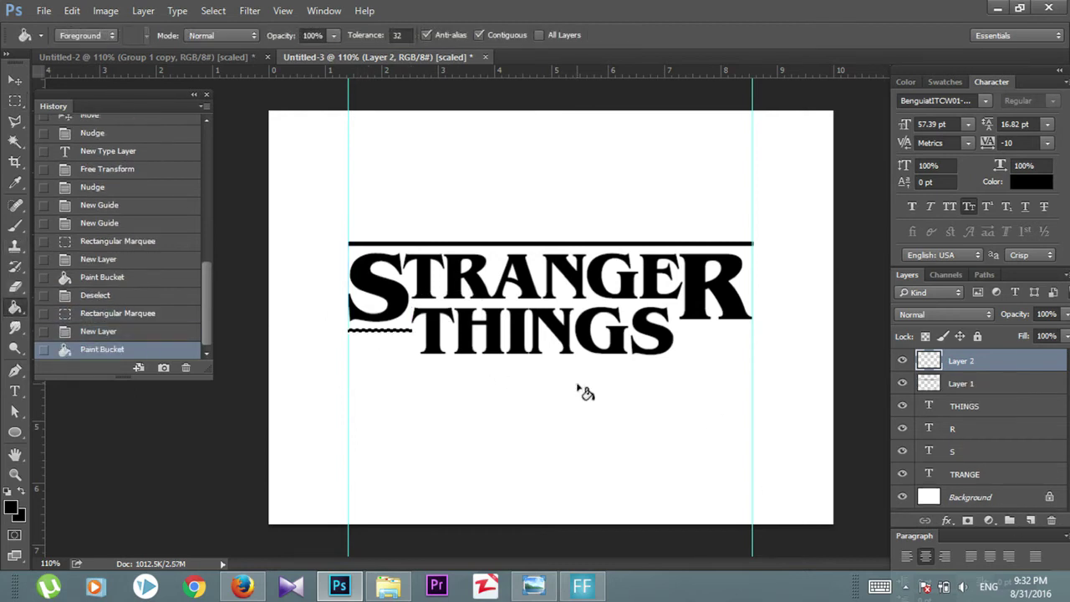
# - Duplicate the short bar layer, deselect, and move the copy beneath the R at the same height
pyautogui.rightClick(974, 360)
pyautogui.click(844, 154)
pyautogui.click(676, 175)
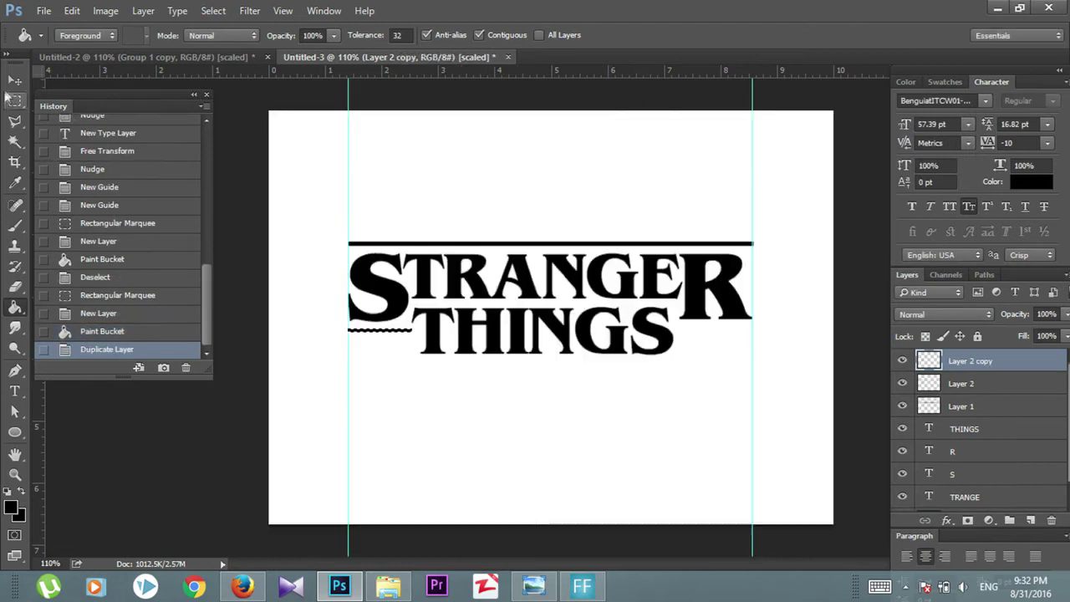
pyautogui.press('v')
pyautogui.hotkey('ctrl', 'd')
pyautogui.moveTo(388, 342); pyautogui.dragTo(715, 337)
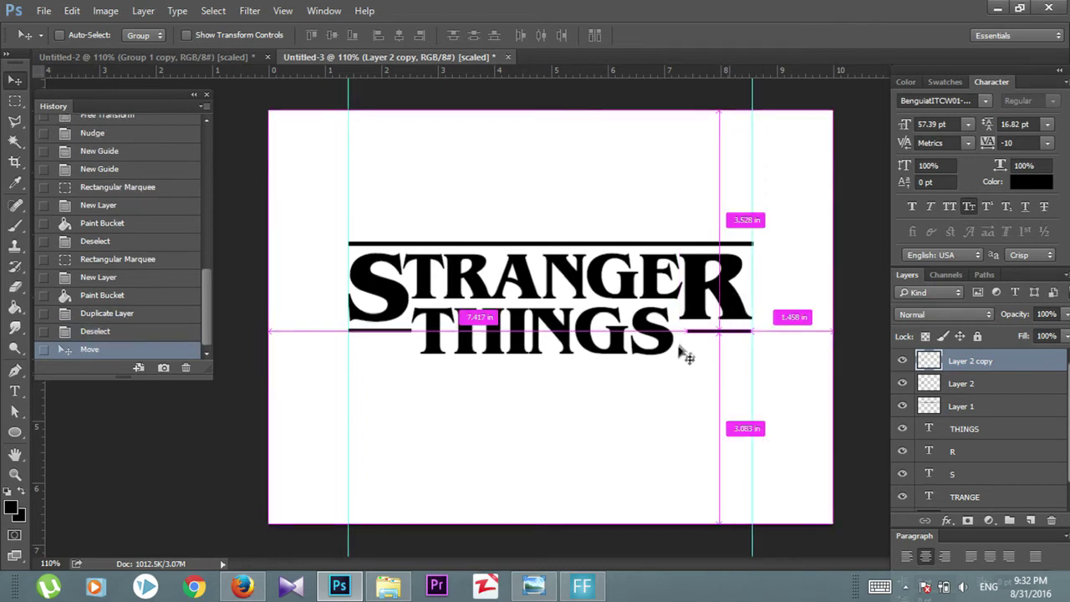
# - Stretch the bar under the R slightly towards THINGS, and nudge the THINGS text slightly towards the bar under the S
pyautogui.hotkey('ctrl', 't')
pyautogui.moveTo(687, 332); pyautogui.dragTo(679, 331)
pyautogui.press('Return')
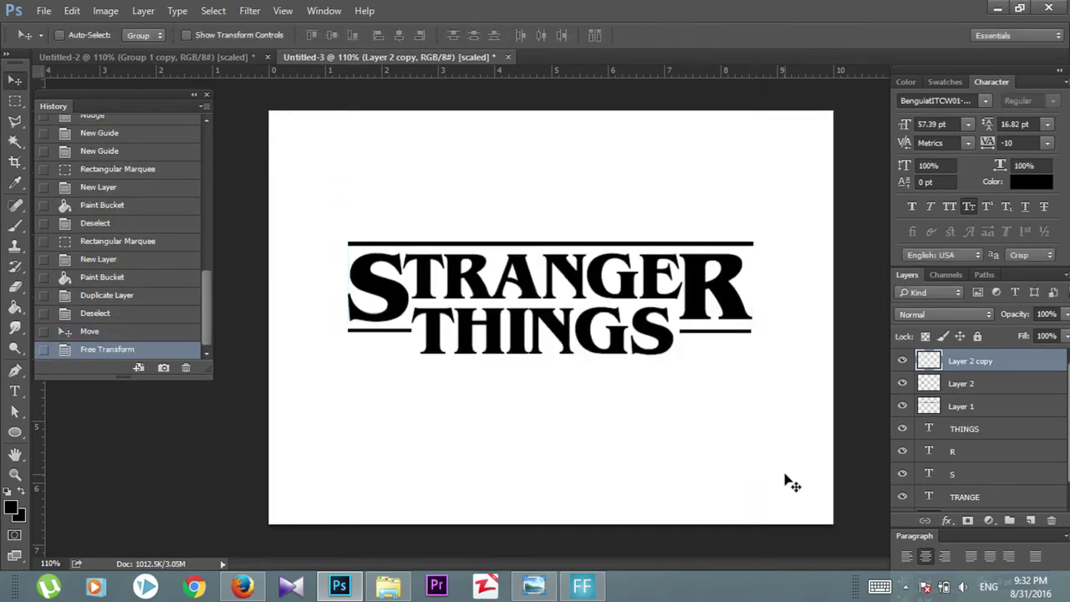
pyautogui.click(978, 429)
pyautogui.press('Left')
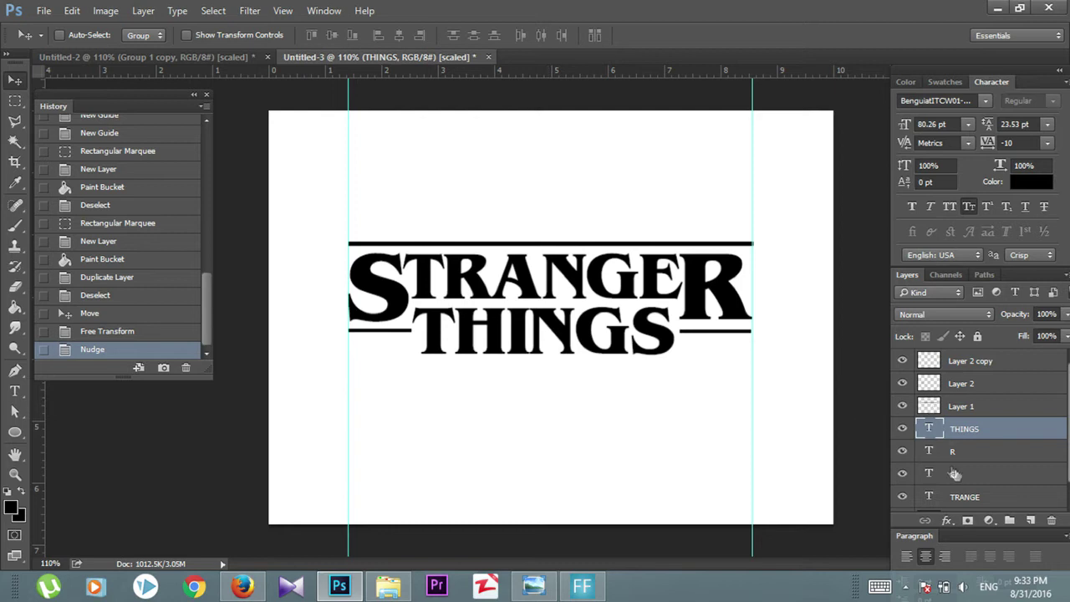
# - Create a layer group and move all the text and bar layers into it, leaving the background out
pyautogui.scroll(-1, 1000, 487)
pyautogui.scroll(1, 1000, 487)
pyautogui.click(989, 367)
pyautogui.click(1010, 521)
pyautogui.click(965, 380)
pyautogui.scroll(-2, 981, 440)
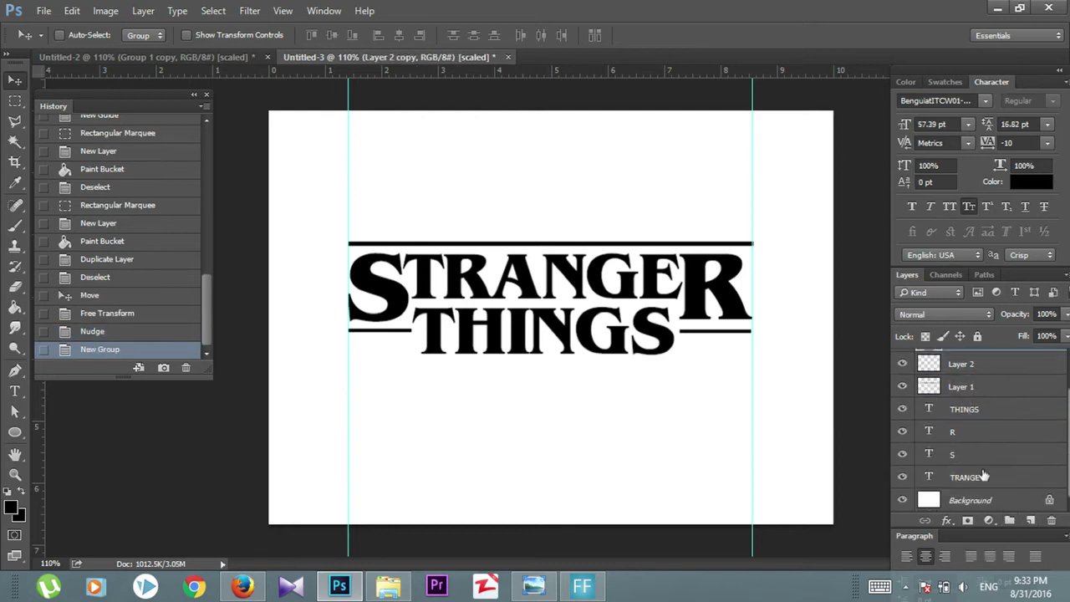
pyautogui.keyDown('shift'); pyautogui.click(986, 476); pyautogui.keyUp('shift')
pyautogui.scroll(2, 970, 447)
# - Duplicate the logo group and merge the copy into a single layer
pyautogui.moveTo(962, 381); pyautogui.dragTo(1031, 520)
pyautogui.rightClick(961, 362)
pyautogui.click(886, 441)
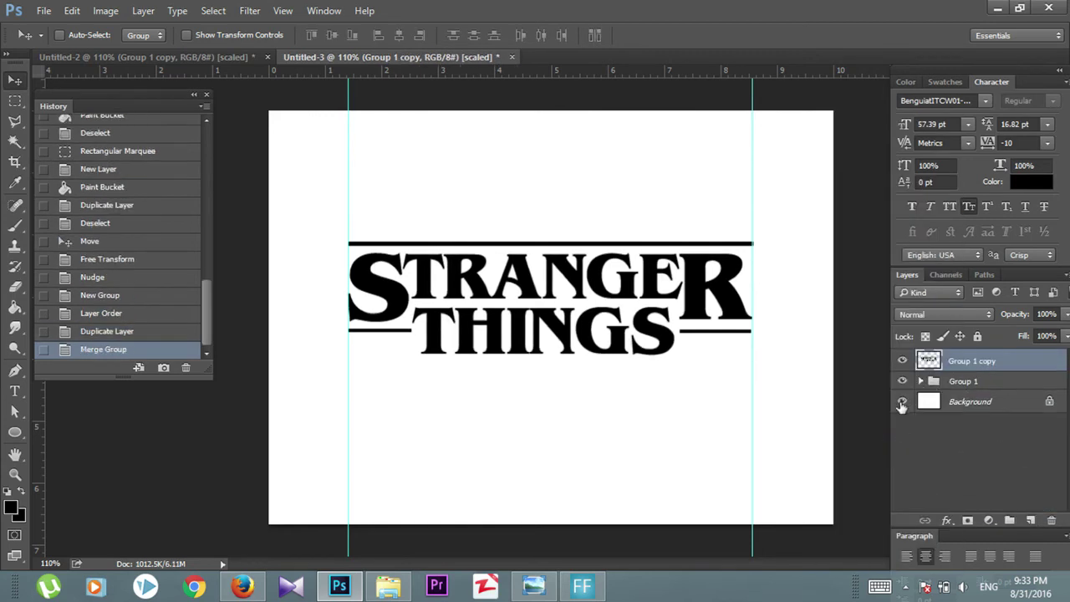
# - Add a pure red stroke layer style to the merged logo copy
pyautogui.click(962, 401)
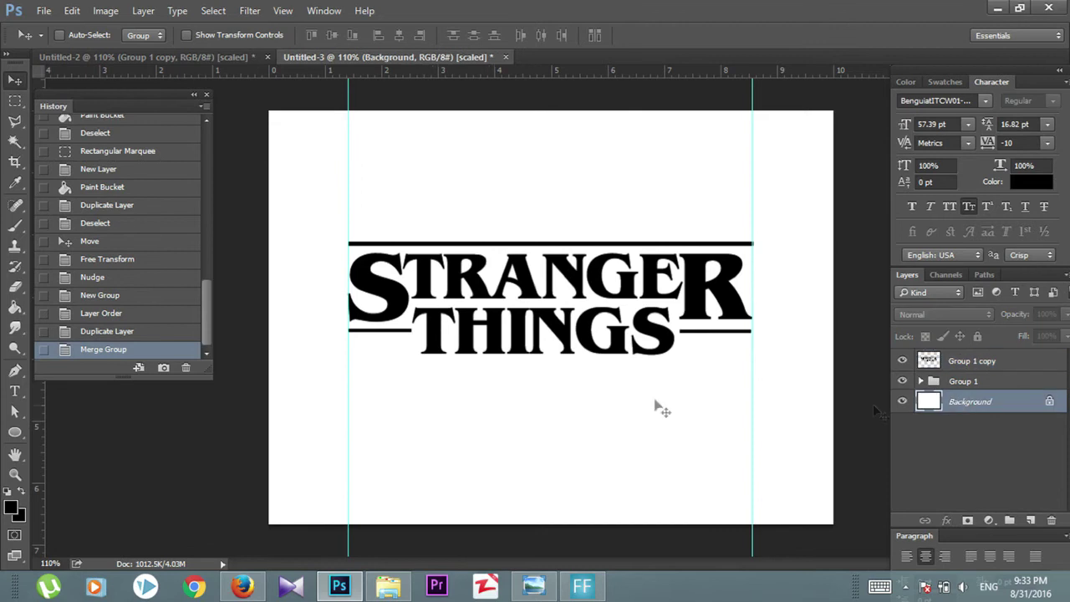
pyautogui.click(960, 360)
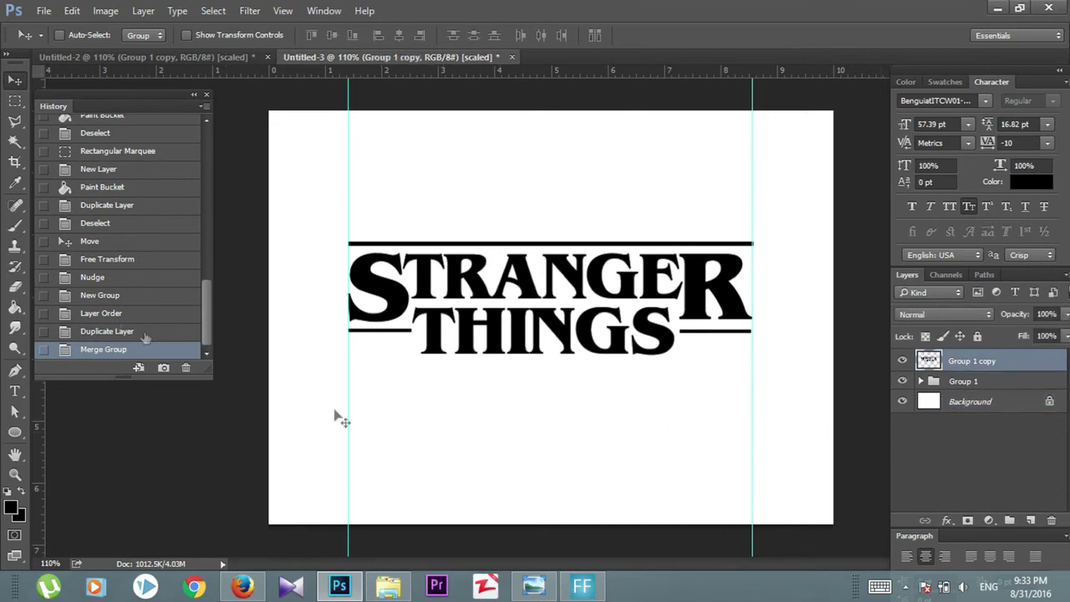
pyautogui.click(948, 520)
pyautogui.click(977, 399)
pyautogui.click(674, 363)
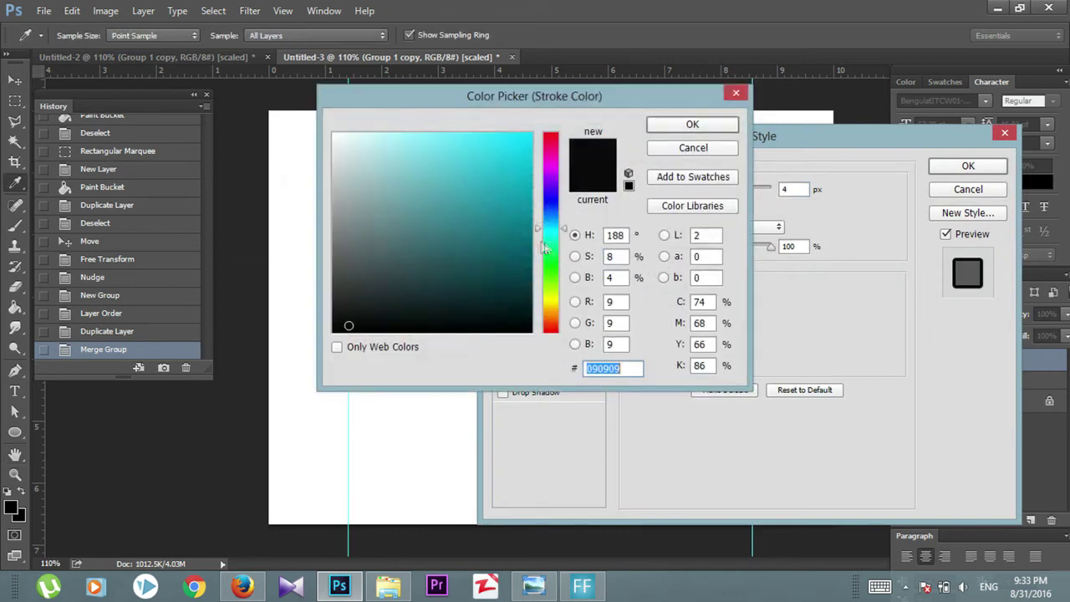
pyautogui.moveTo(543, 246); pyautogui.dragTo(552, 341)
pyautogui.click(531, 133)
pyautogui.click(692, 124)
# - Set the red stroke's size to 3 px and apply the layer style
pyautogui.moveTo(728, 136); pyautogui.dragTo(798, 144)
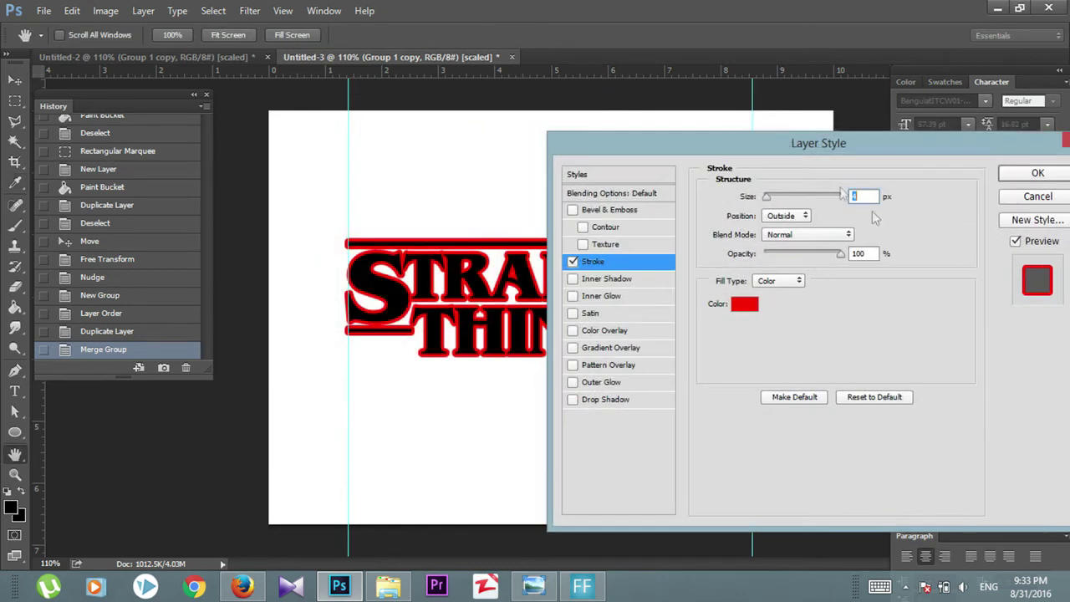
pyautogui.write('3')
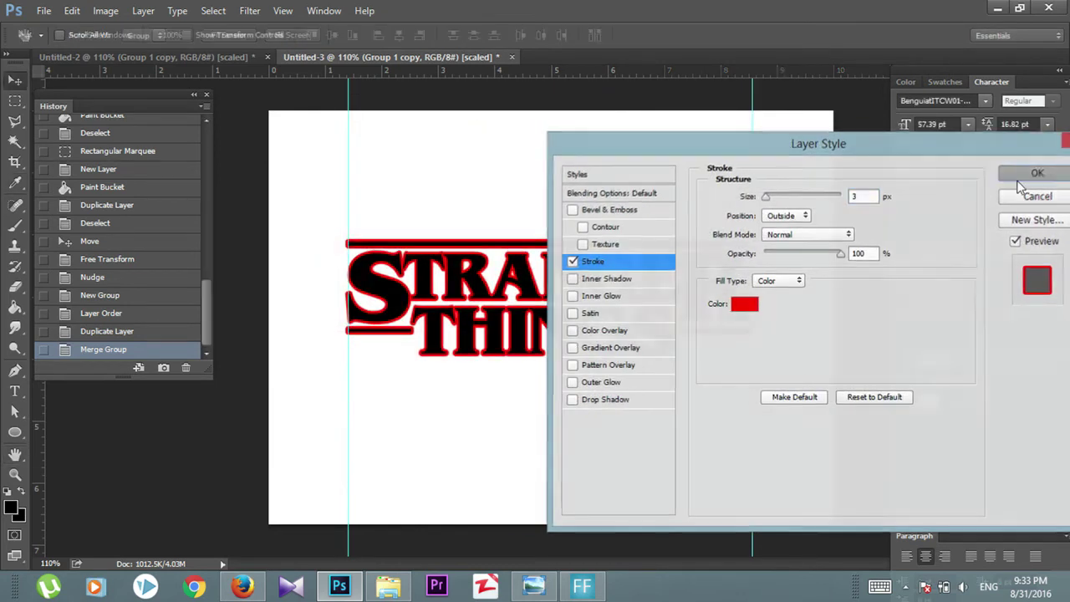
pyautogui.click(1038, 173)
pyautogui.click(1031, 182)
pyautogui.click(708, 149)
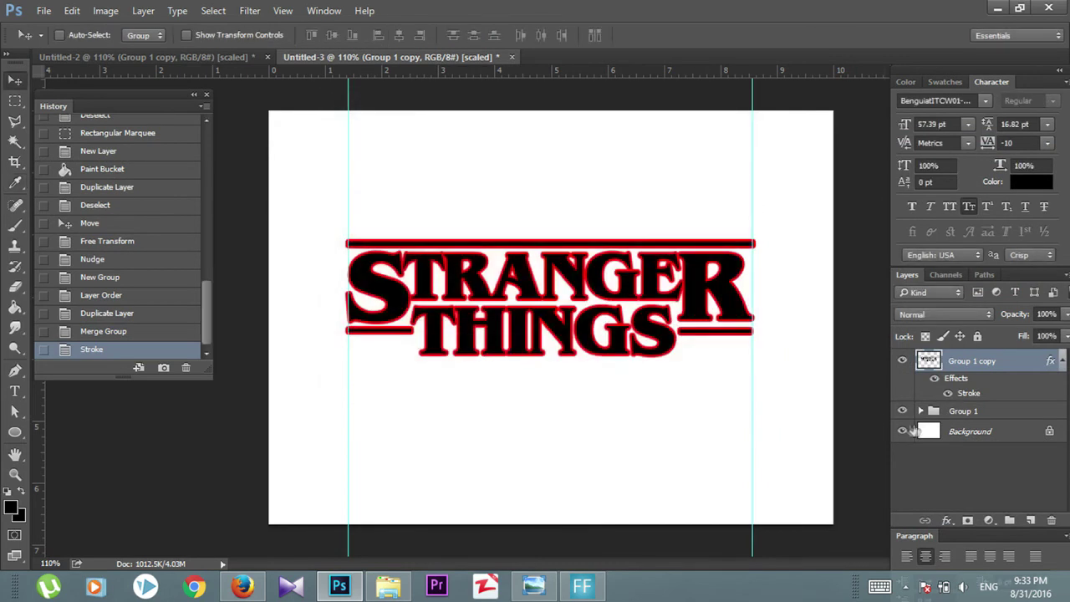
# - Fill the background layer with black using the Paint Bucket
pyautogui.click(970, 430)
pyautogui.click(14, 307)
pyautogui.click(386, 415)
pyautogui.click(386, 414)
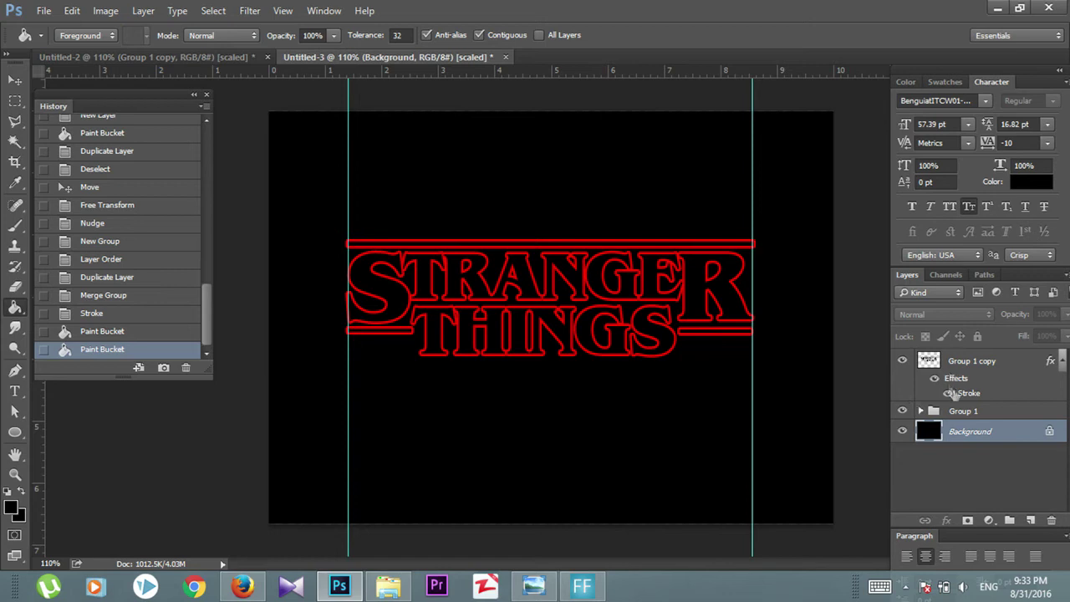
# - Rasterize the layer style of the merged logo copy
pyautogui.click(950, 368)
pyautogui.rightClick(968, 368)
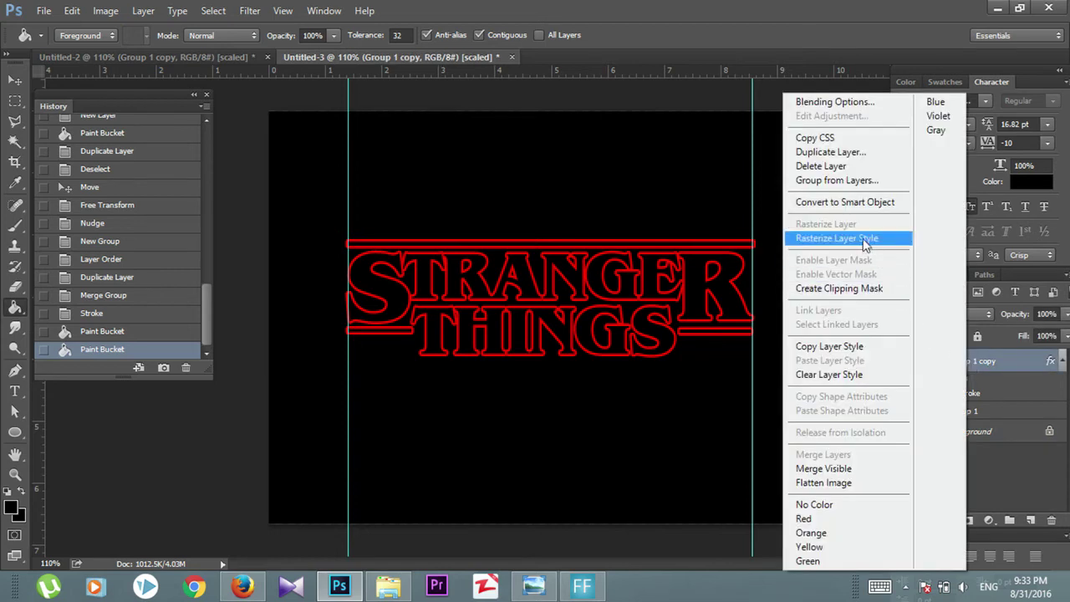
pyautogui.click(868, 241)
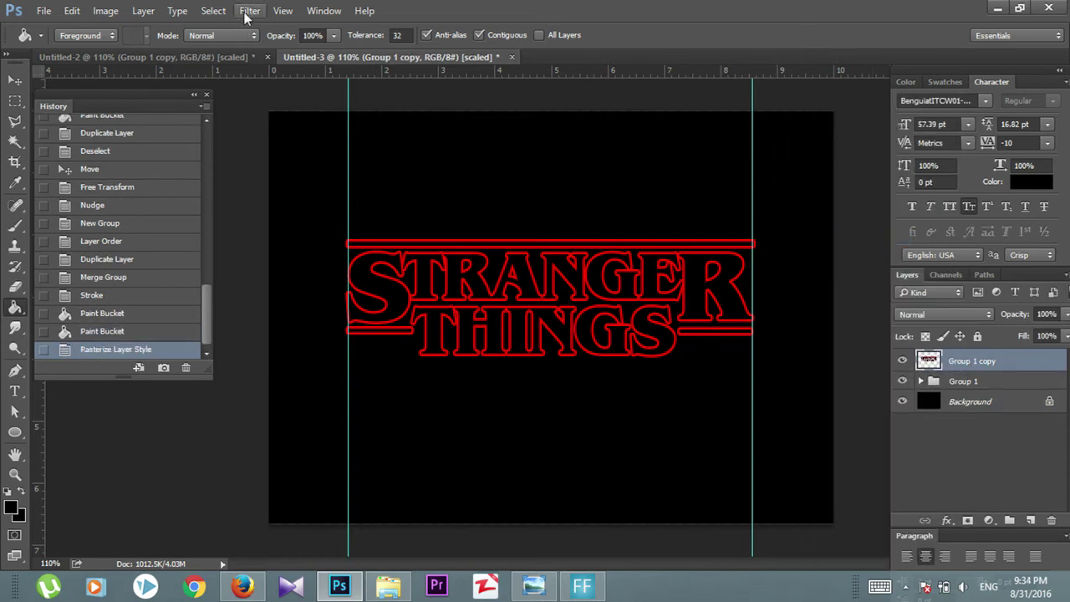
# - Select the black inside the letters by Color Range at fuzziness 161, delete it and deselect, then check the outline with the original group hidden
pyautogui.click(213, 10)
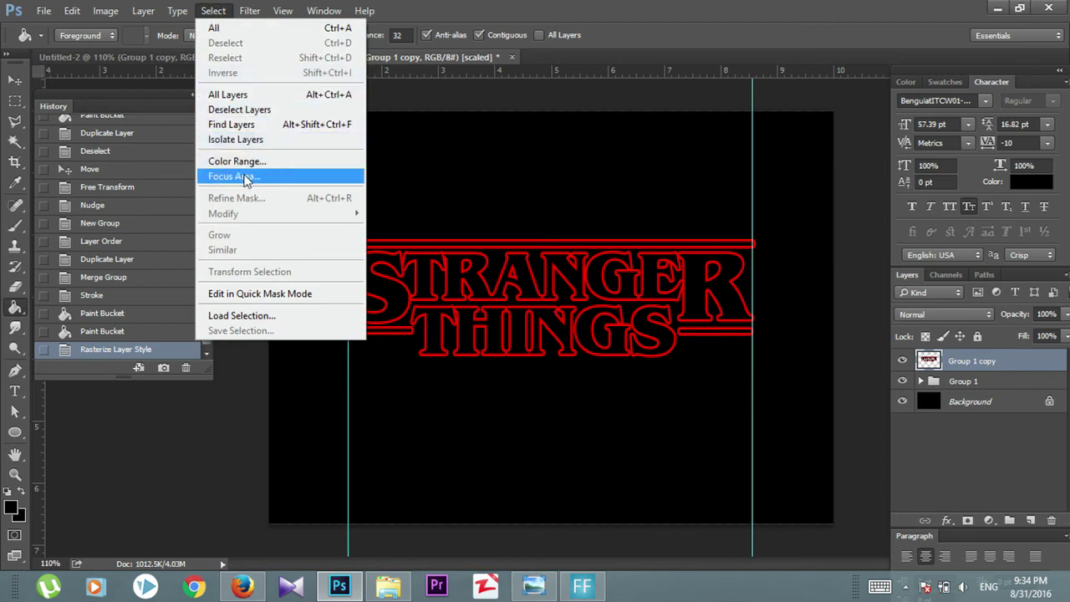
pyautogui.click(242, 162)
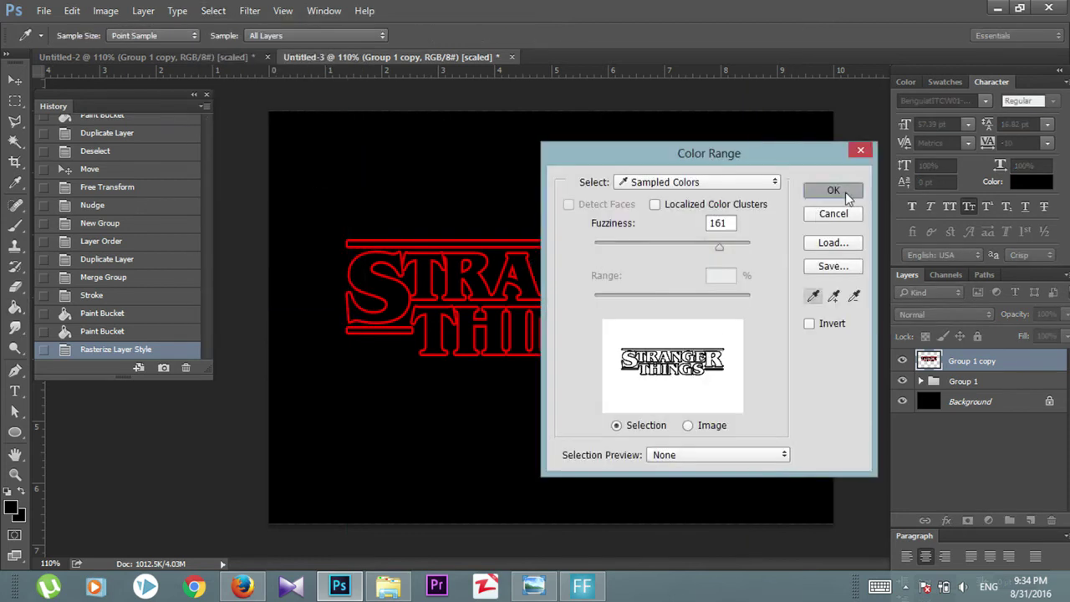
pyautogui.click(834, 190)
pyautogui.press('Delete')
pyautogui.hotkey('ctrl', 'd')
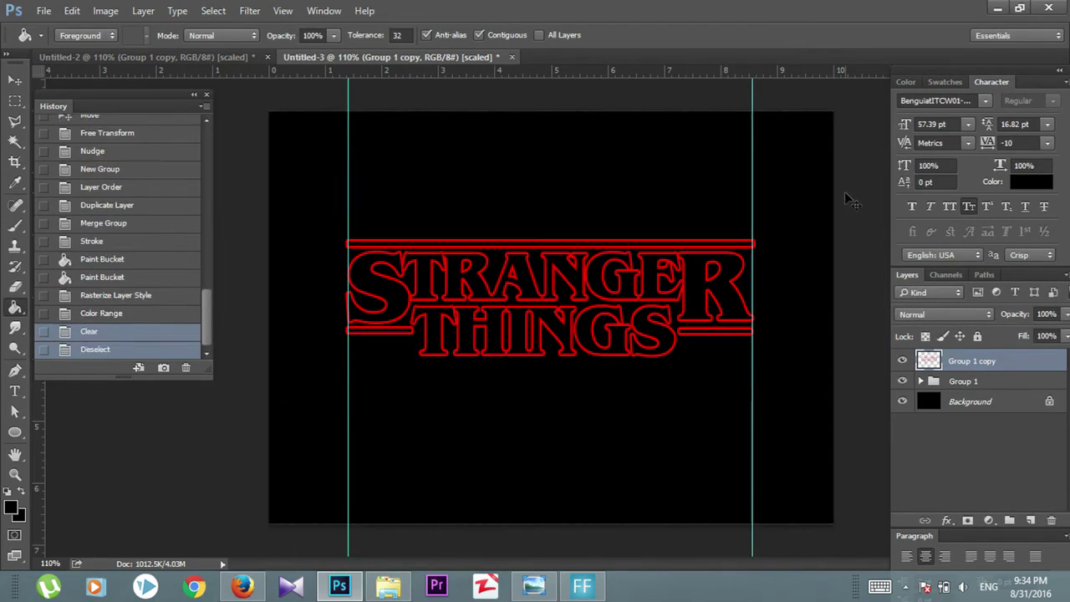
pyautogui.click(903, 382)
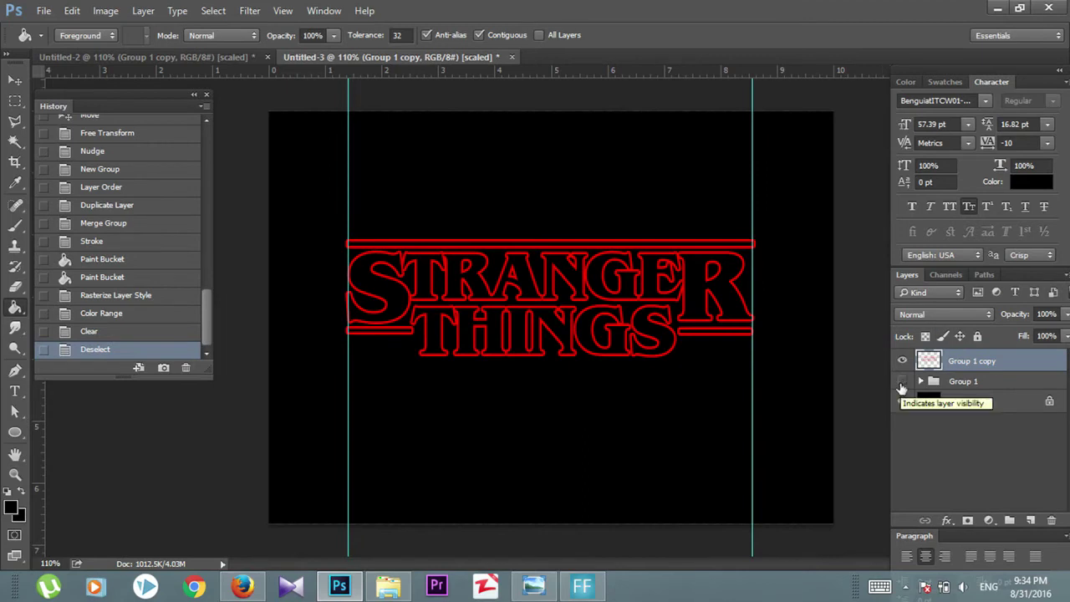
# - Add a smooth Inner Bevel effect at 100% depth to the red outline layer
pyautogui.click(947, 520)
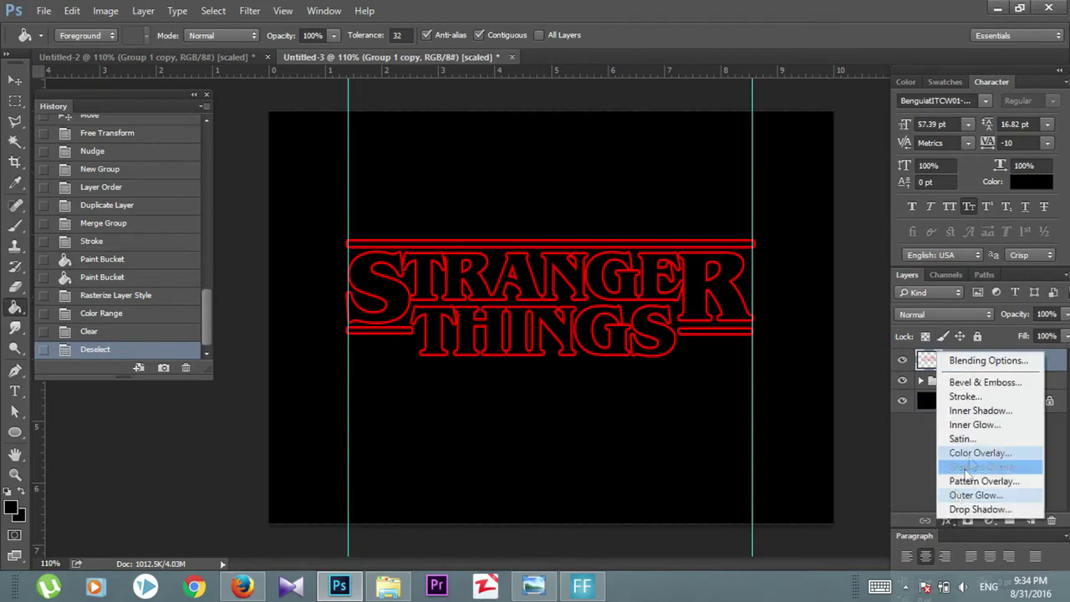
pyautogui.click(981, 383)
pyautogui.moveTo(566, 68); pyautogui.dragTo(1006, 113)
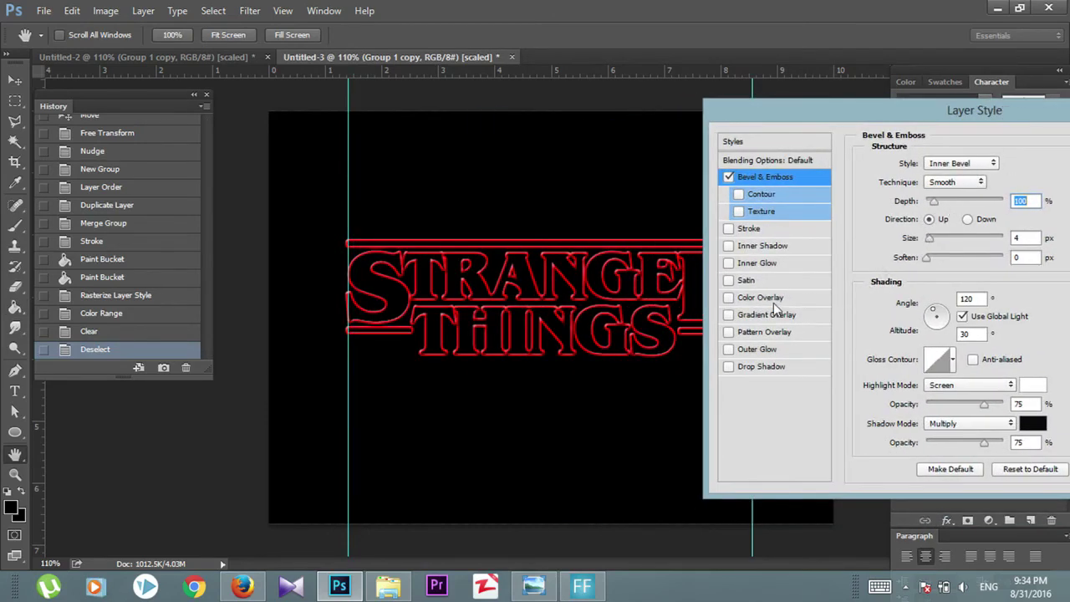
# - Enable an Outer Glow on the outline layer and set its colour to pure red
pyautogui.click(757, 349)
pyautogui.click(900, 223)
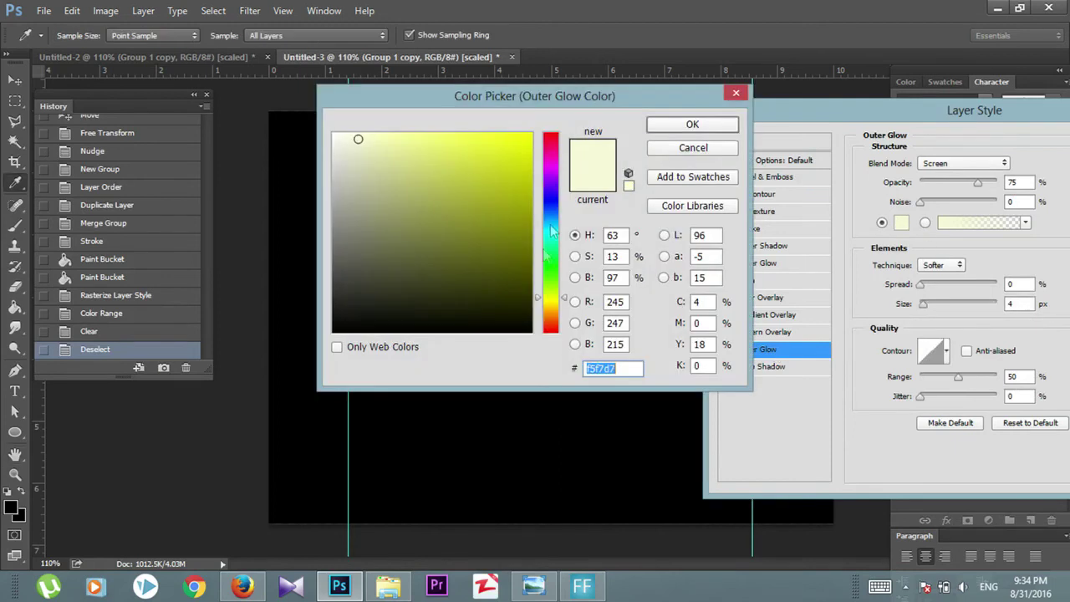
pyautogui.moveTo(551, 298); pyautogui.dragTo(551, 354)
pyautogui.click(532, 134)
pyautogui.click(667, 128)
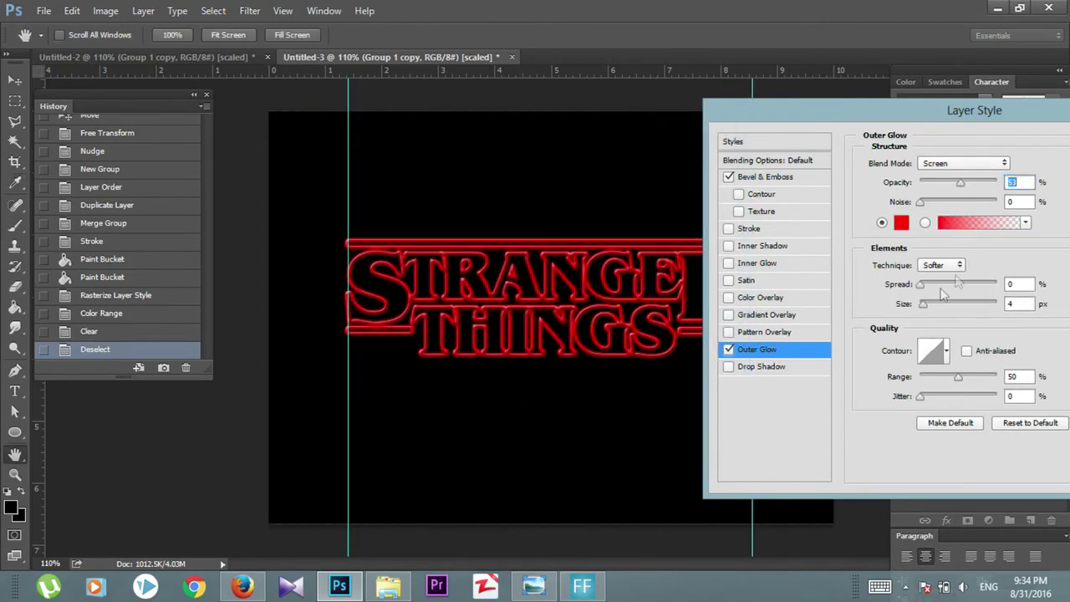
# - Set the outer glow's opacity to 53%, increase its size slightly and apply the layer style
pyautogui.moveTo(923, 304); pyautogui.dragTo(928, 305)
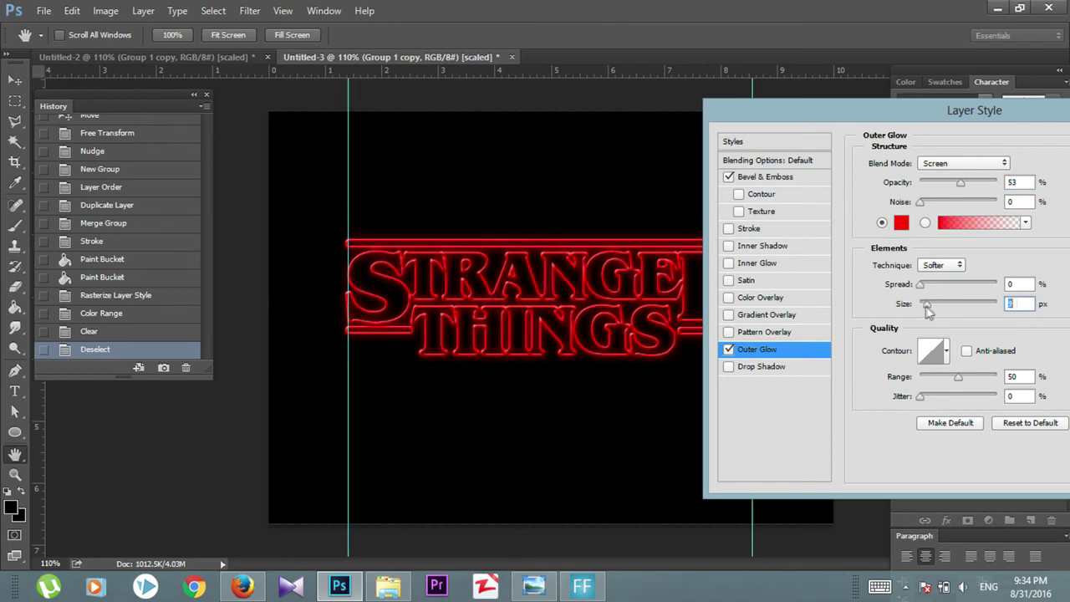
pyautogui.moveTo(897, 114); pyautogui.dragTo(394, 536)
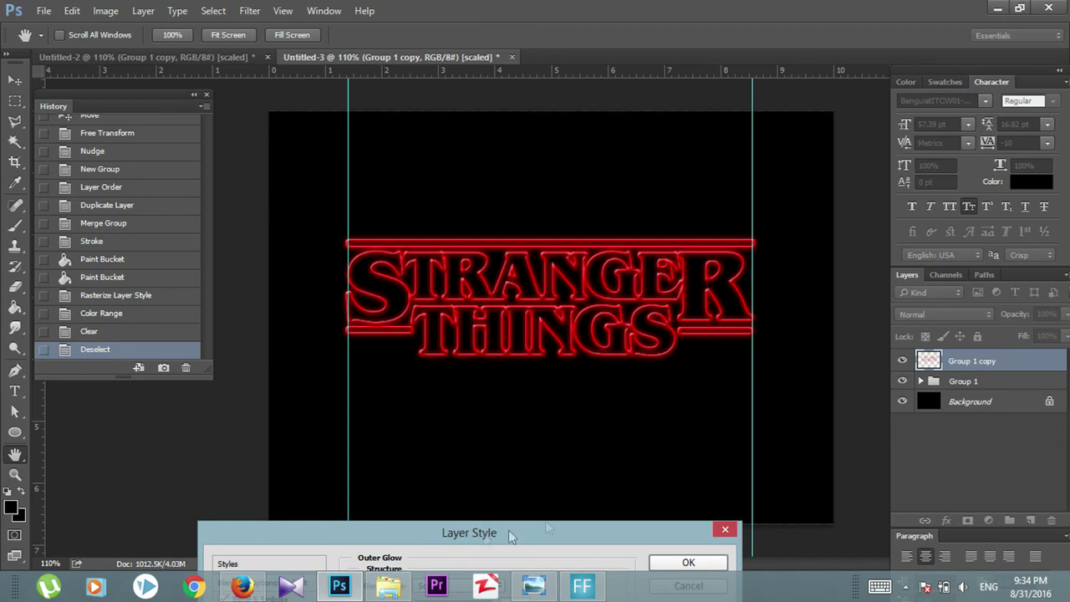
pyautogui.moveTo(512, 536); pyautogui.dragTo(499, 342)
pyautogui.click(675, 373)
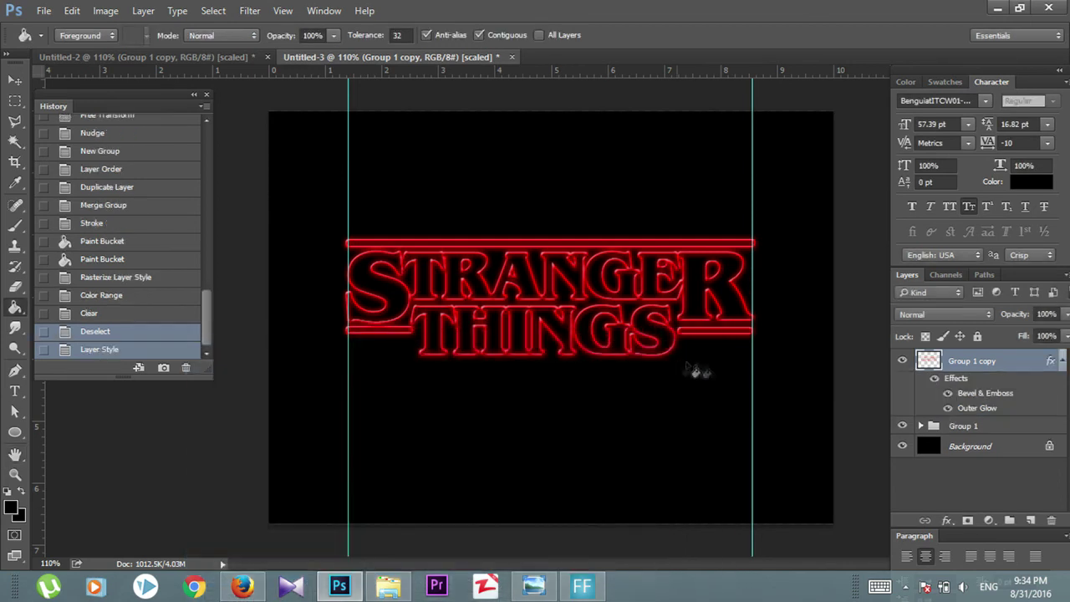
# - Remove both vertical guides from the canvas
pyautogui.hotkey('ctrl', '-')
pyautogui.hotkey('ctrl', ';')
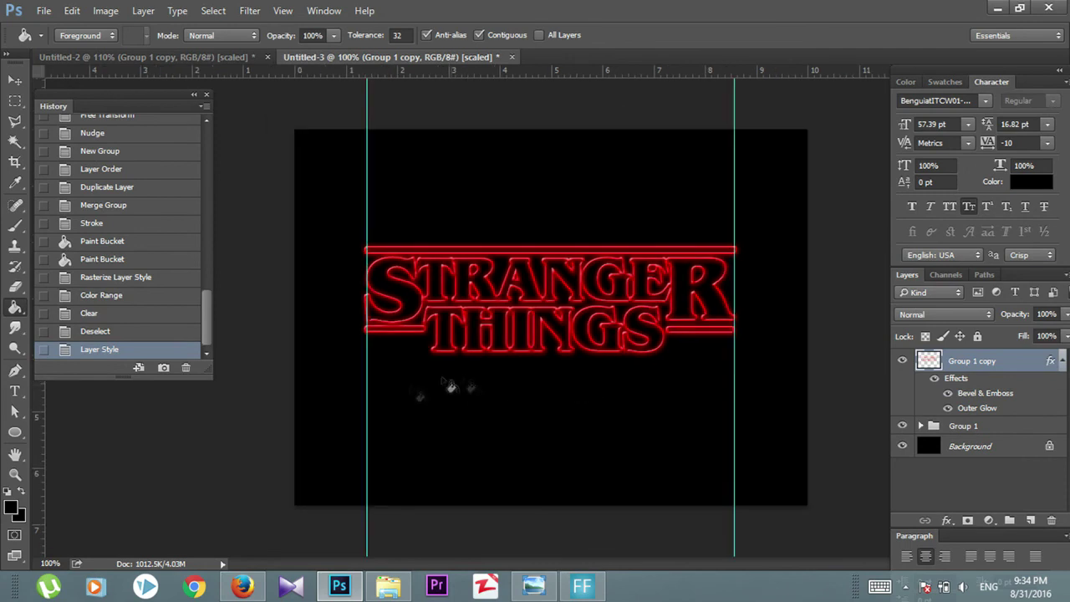
pyautogui.click(15, 80)
pyautogui.moveTo(470, 282); pyautogui.dragTo(363, 288)
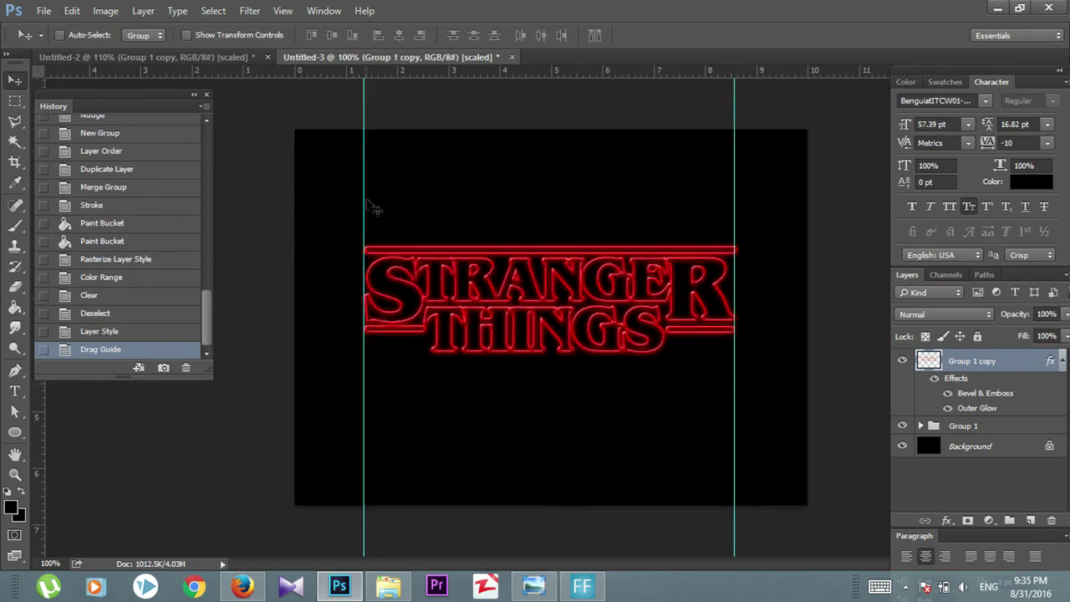
pyautogui.moveTo(366, 199); pyautogui.dragTo(165, 217)
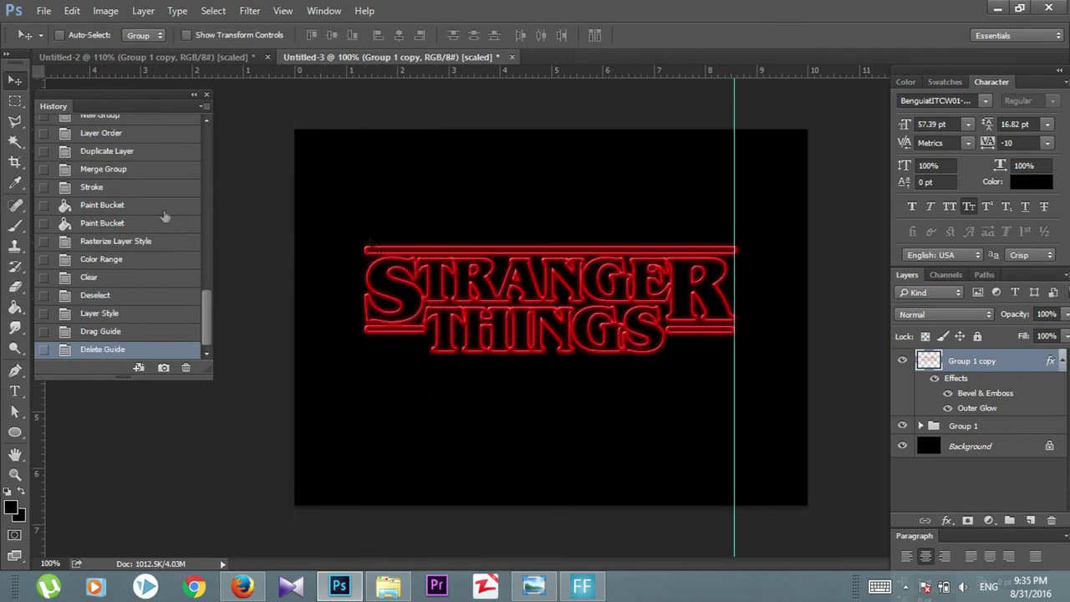
pyautogui.moveTo(734, 267); pyautogui.dragTo(52, 257)
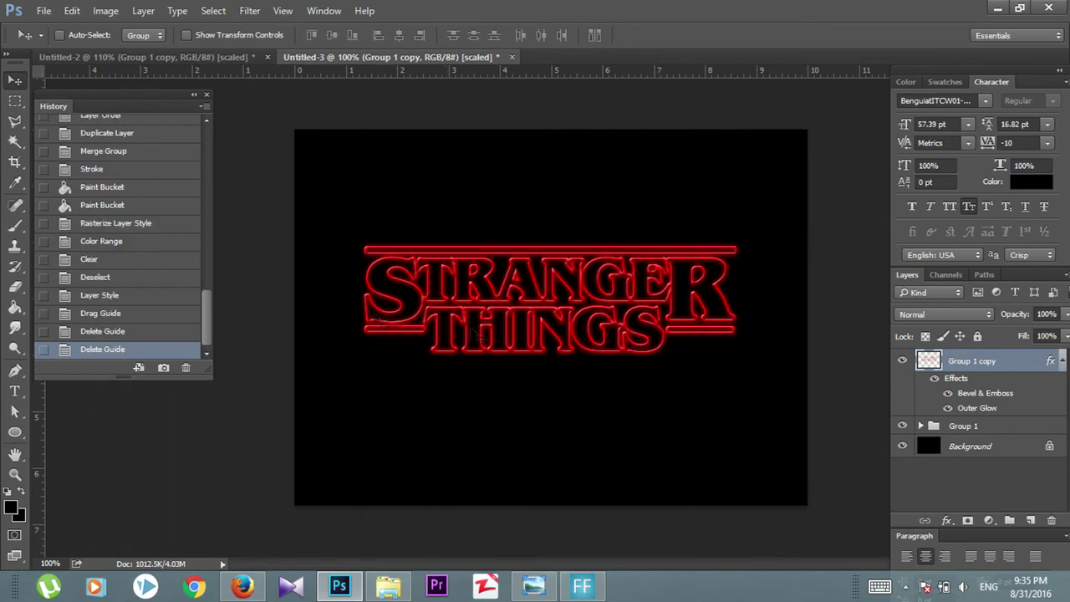
pyautogui.scroll(1, 716, 348)
pyautogui.scroll(1, 722, 351)
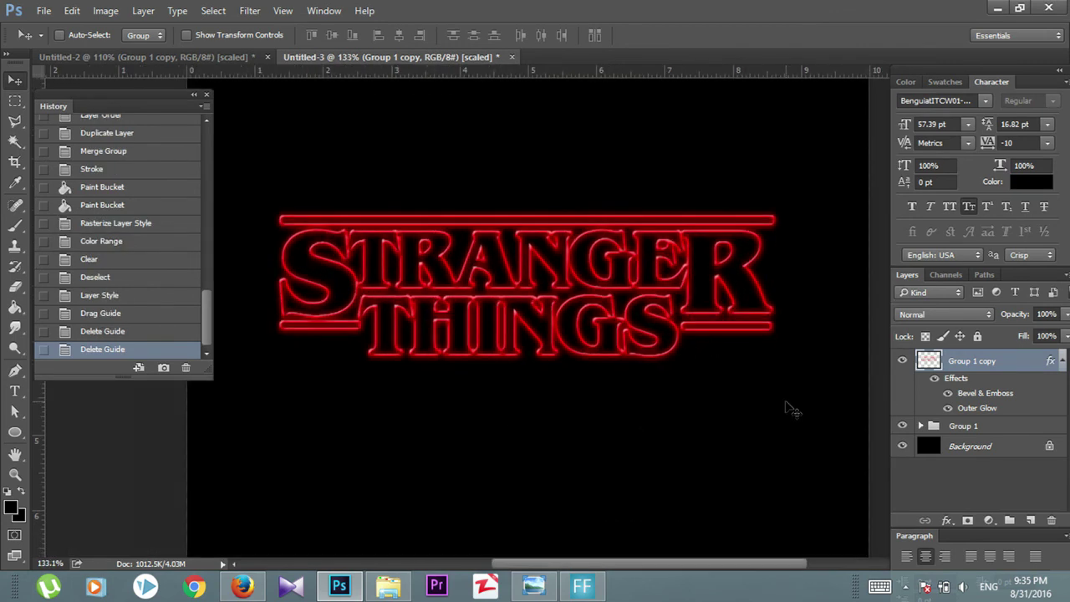